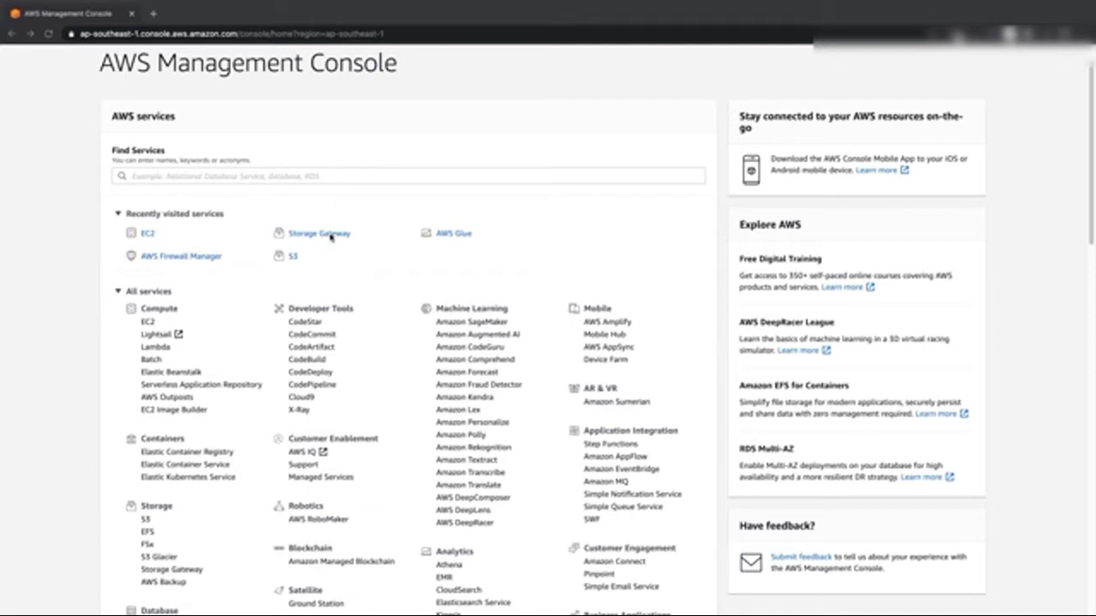
Step: Open Storage Gateway and start creating a gateway of type File gateway
left_click(331, 235)
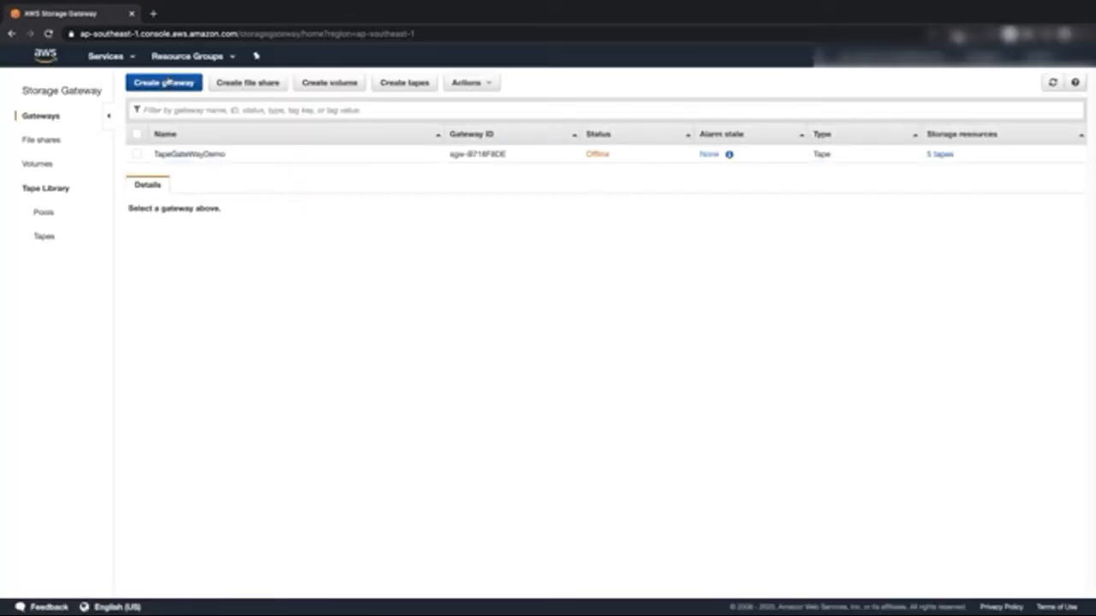
left_click(174, 86)
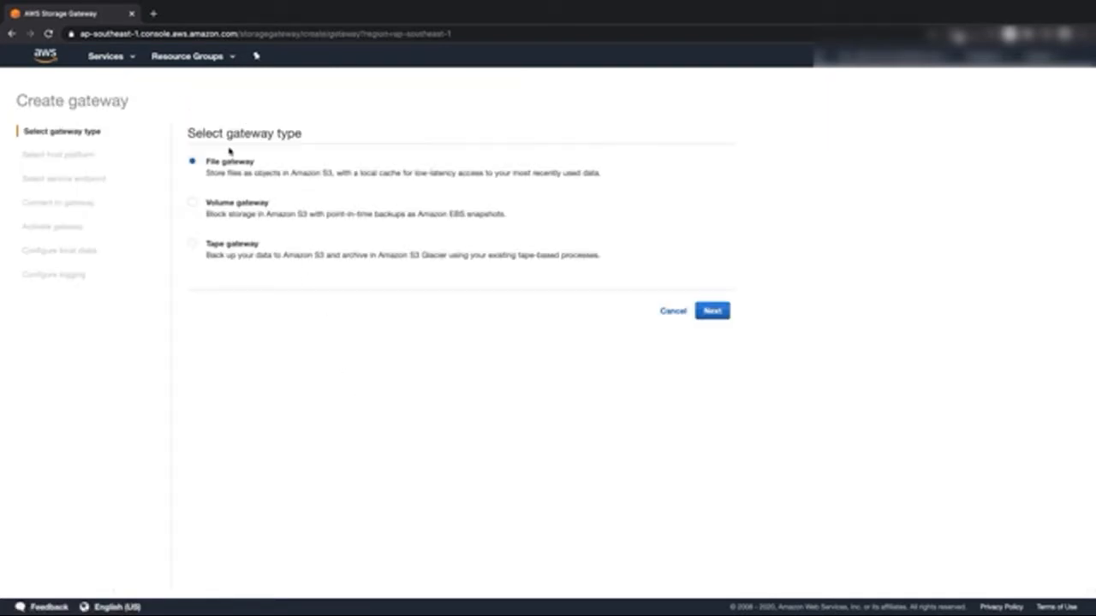
left_click(713, 313)
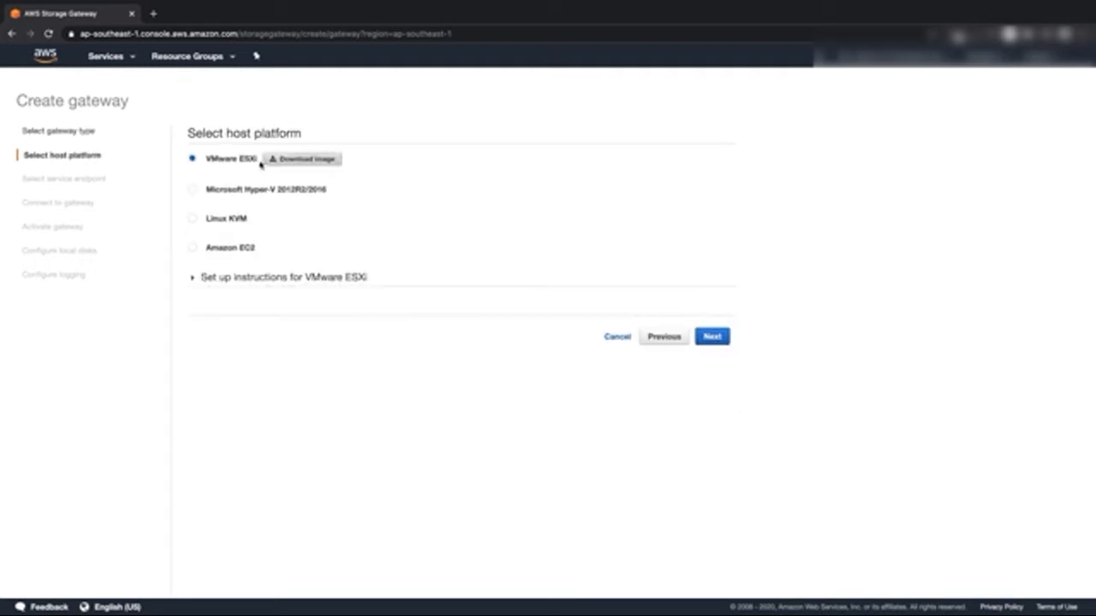
Step: Choose Amazon EC2 as the host platform, show its setup instructions and start launching an instance
left_click(237, 248)
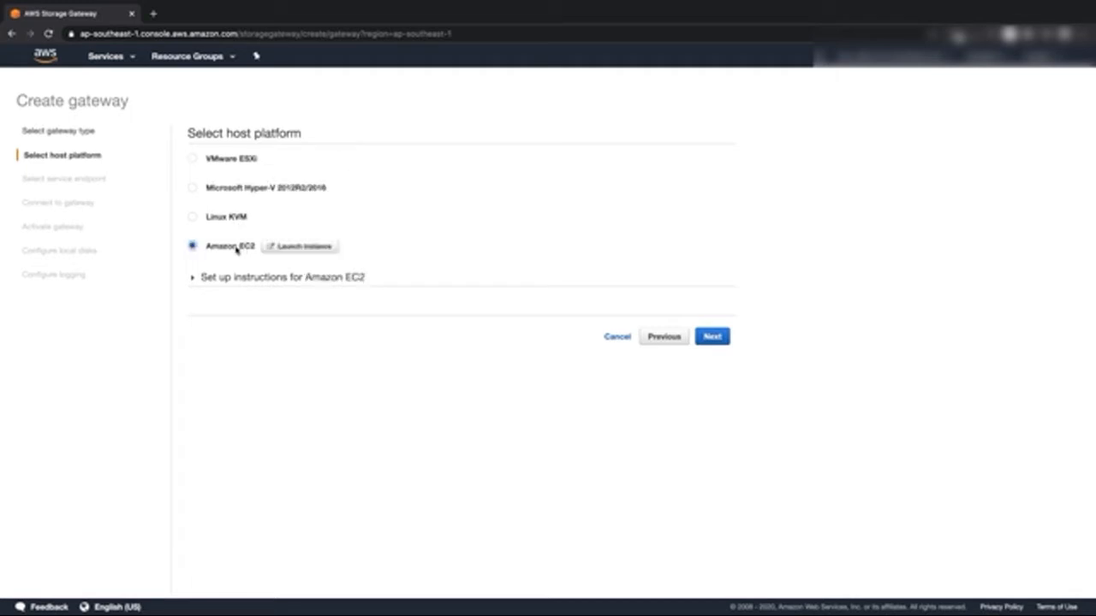
left_click(194, 278)
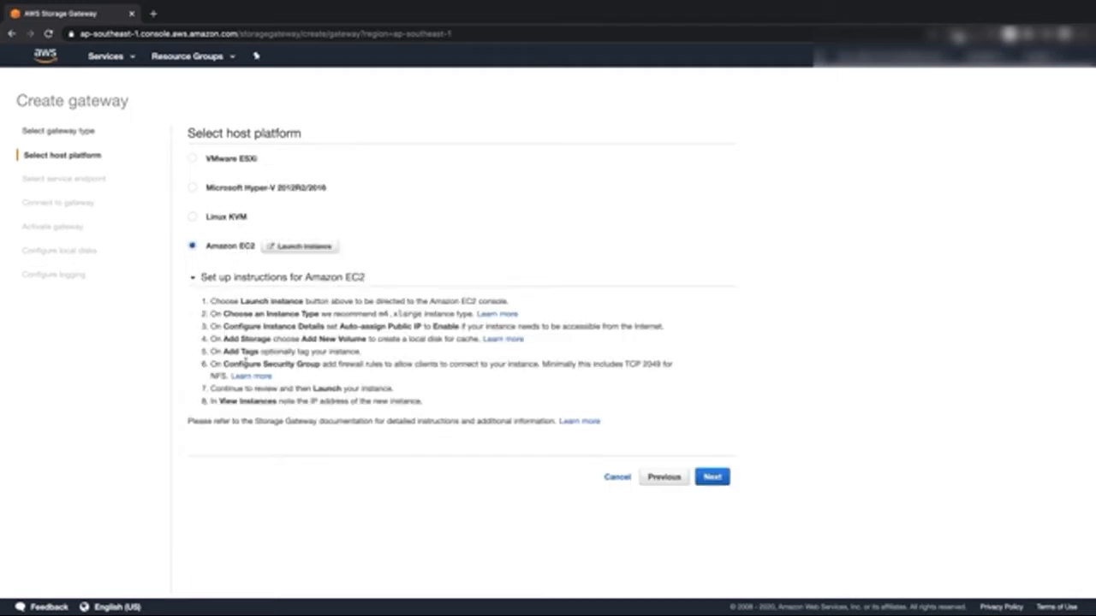
left_click(303, 247)
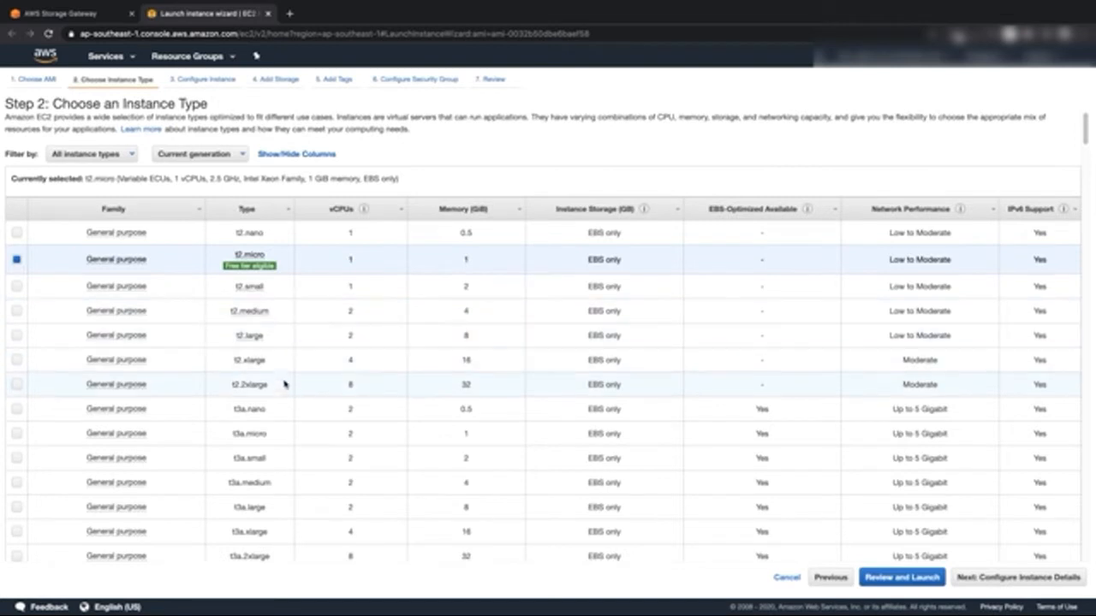
Step: Choose the m4.xlarge instance type and continue to the instance details
scroll(305, 374, "down", 5)
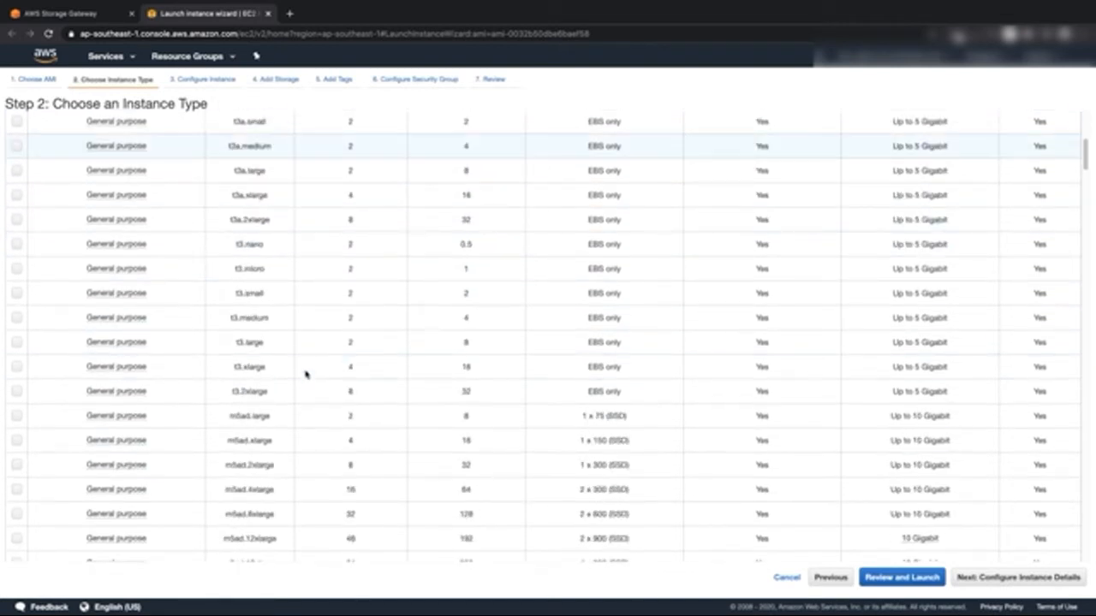
scroll(306, 374, "down", 3)
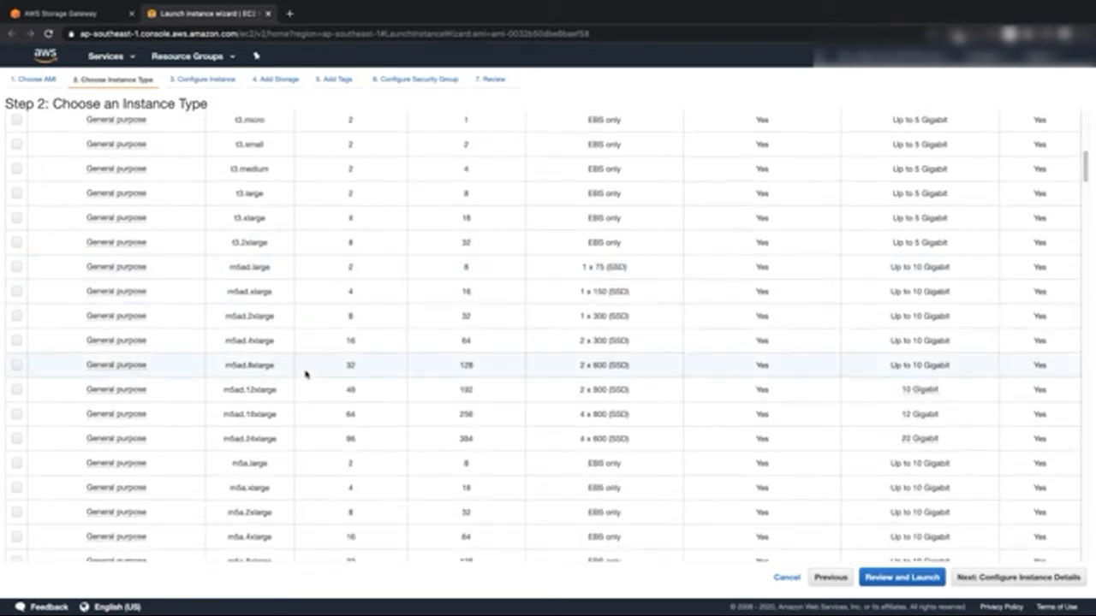
scroll(306, 374, "down", 2)
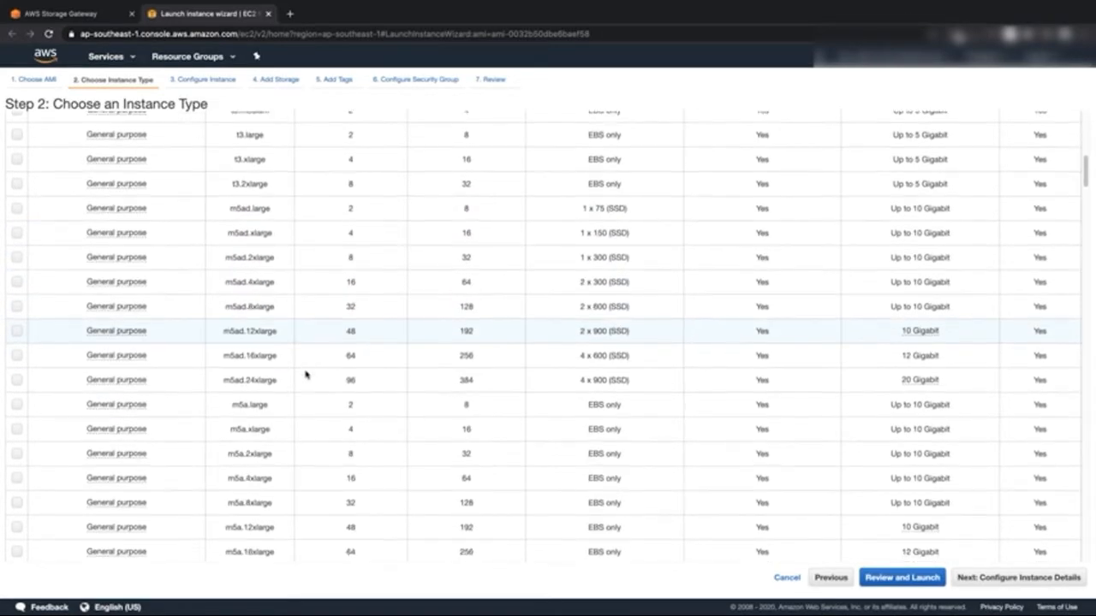
scroll(306, 374, "down", 4)
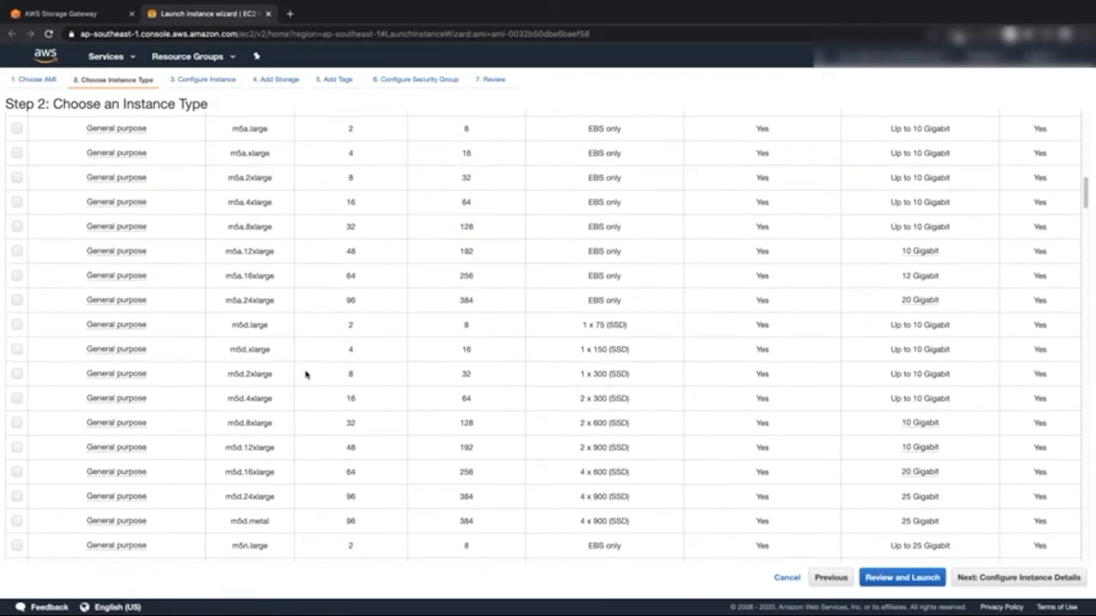
scroll(305, 374, "down", 10)
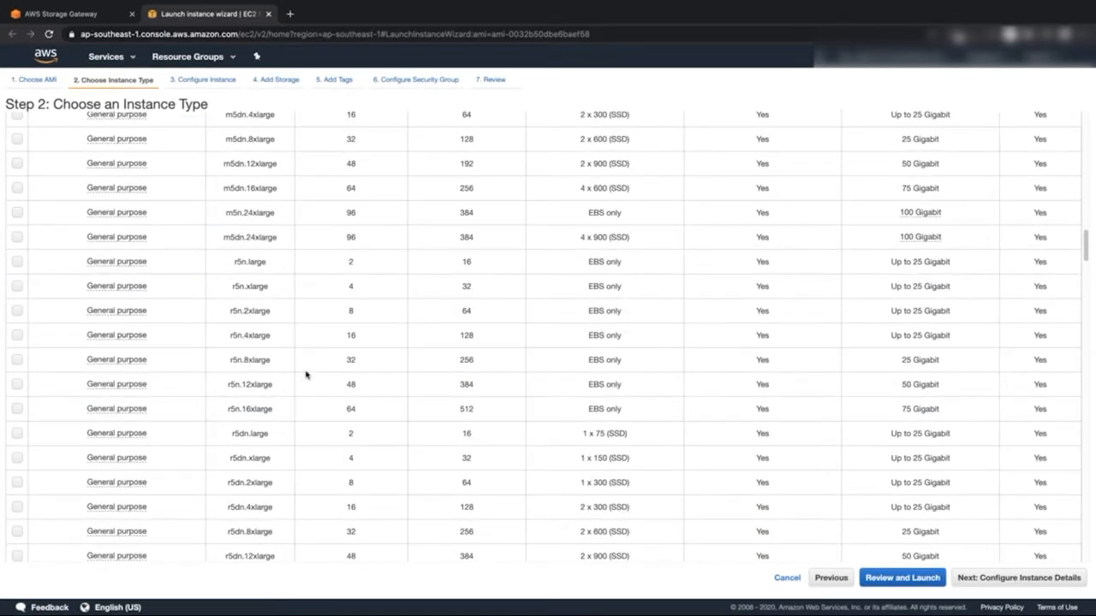
scroll(306, 374, "down", 8)
left_click(306, 372)
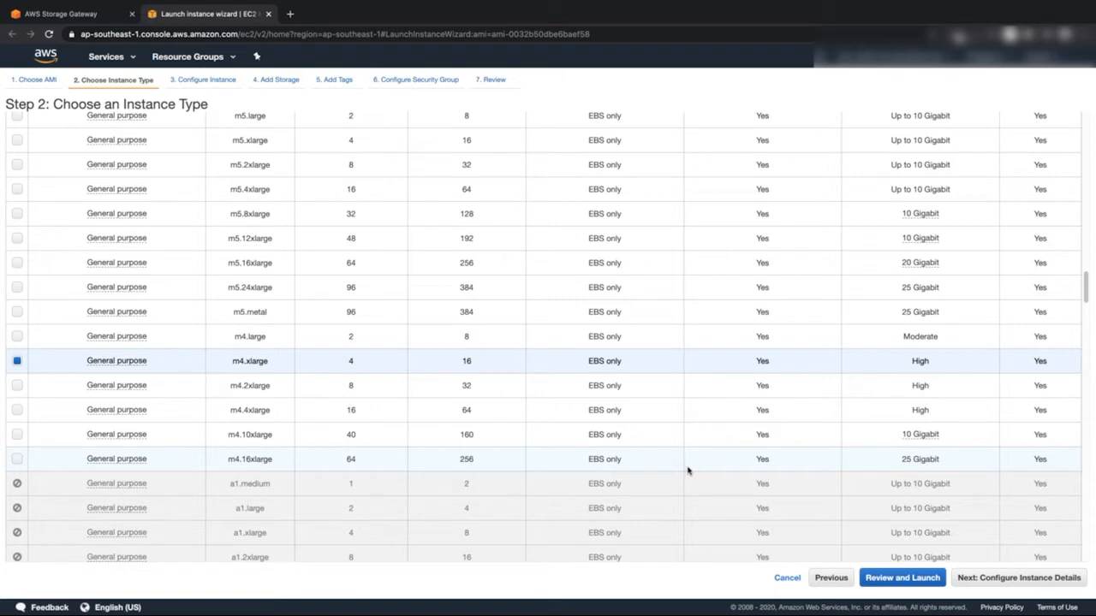
left_click(1000, 578)
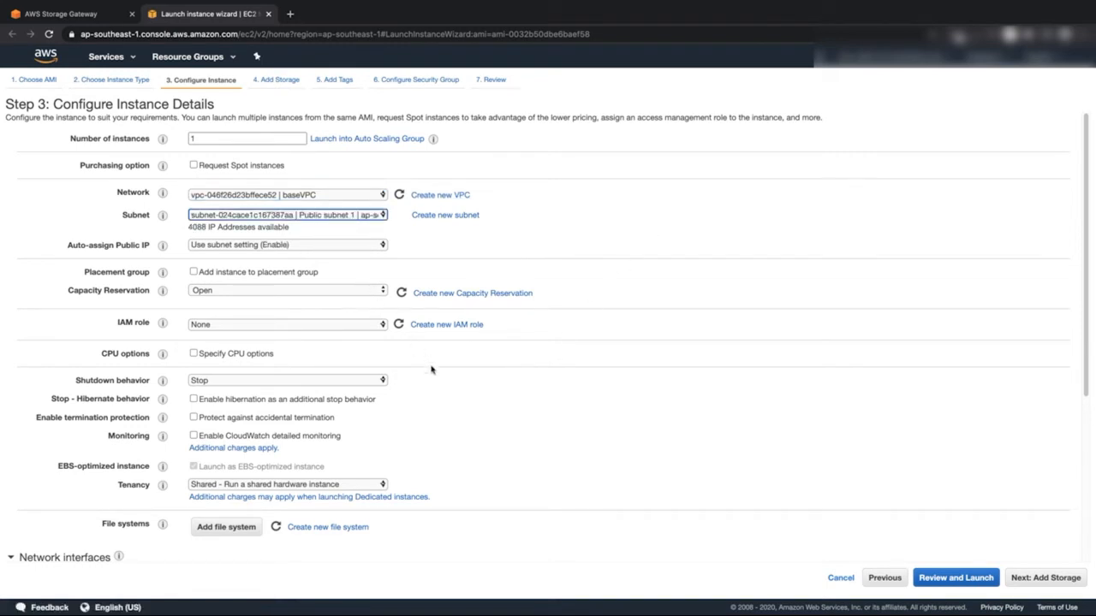
Step: Use the baseVPC network and Public subnet 1 with the default instance details, and continue to the storage settings
scroll(432, 370, "down", 1)
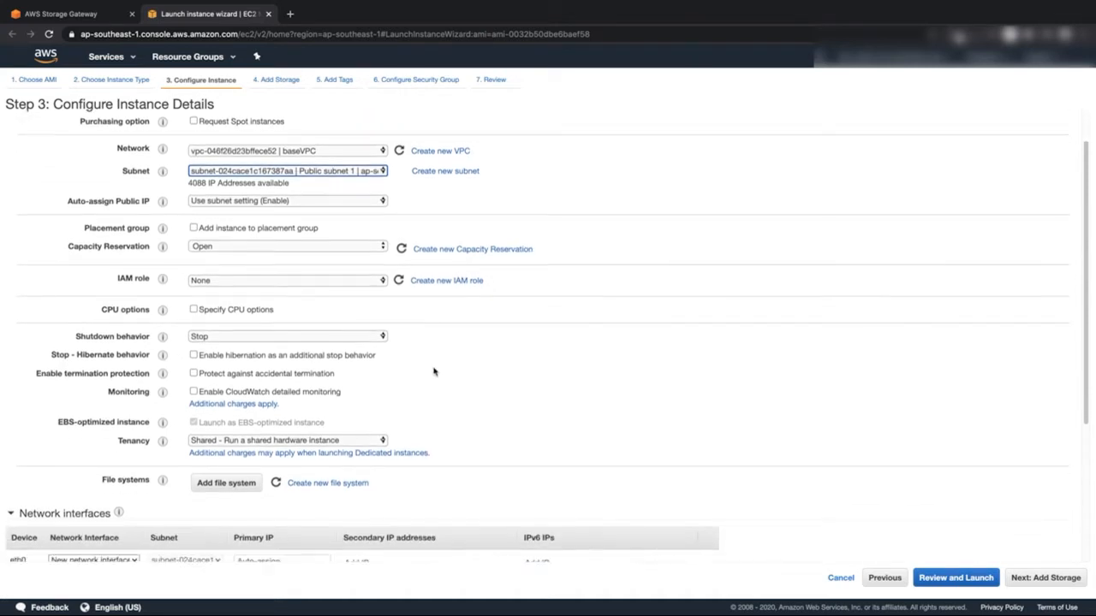
scroll(434, 372, "down", 2)
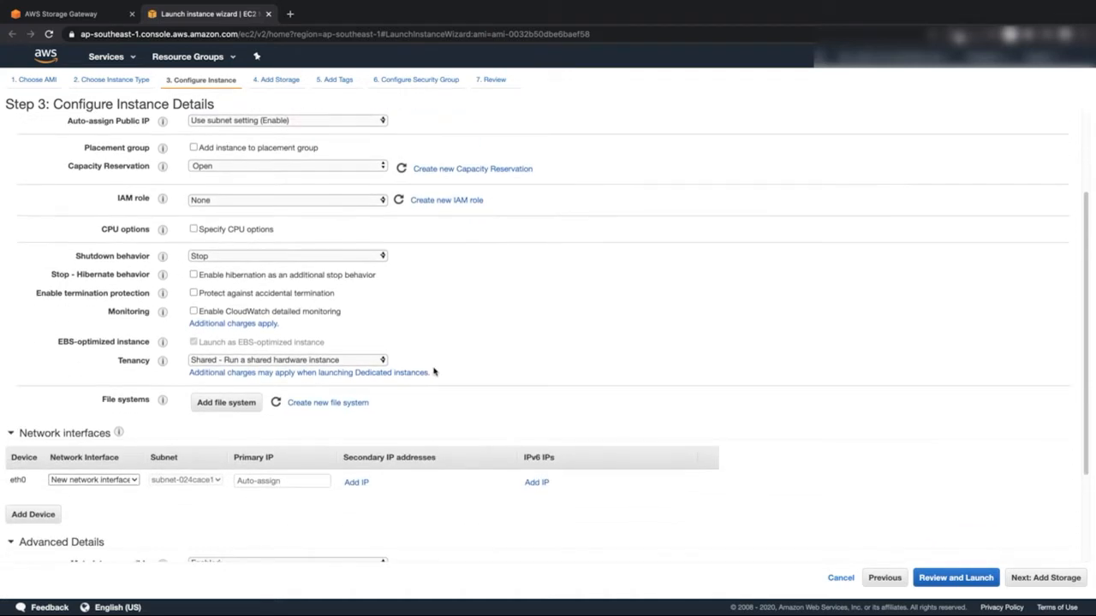
scroll(434, 371, "down", 3)
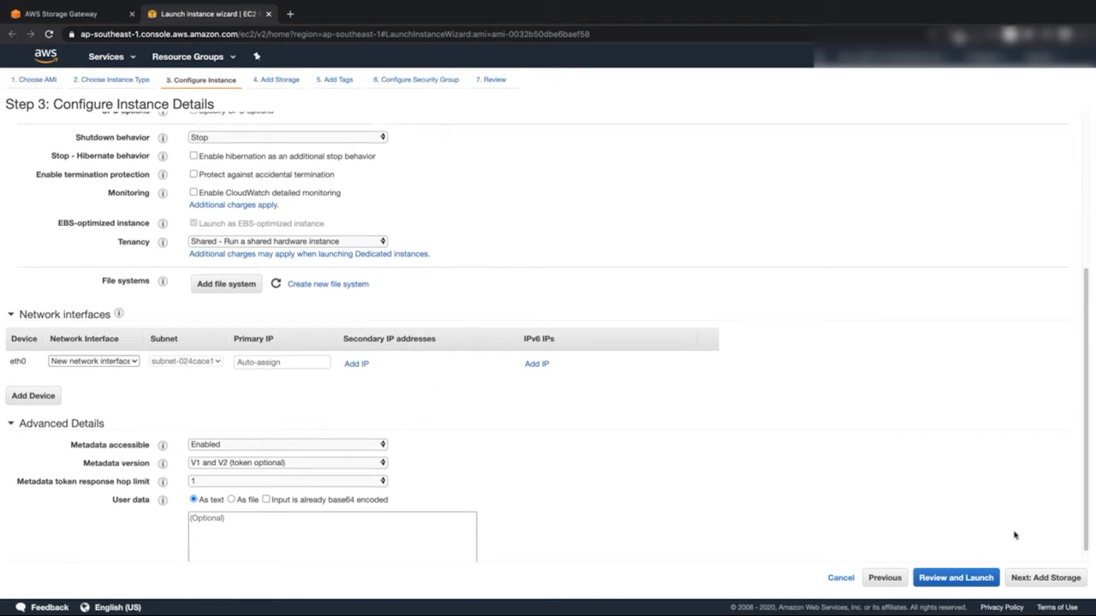
left_click(1042, 578)
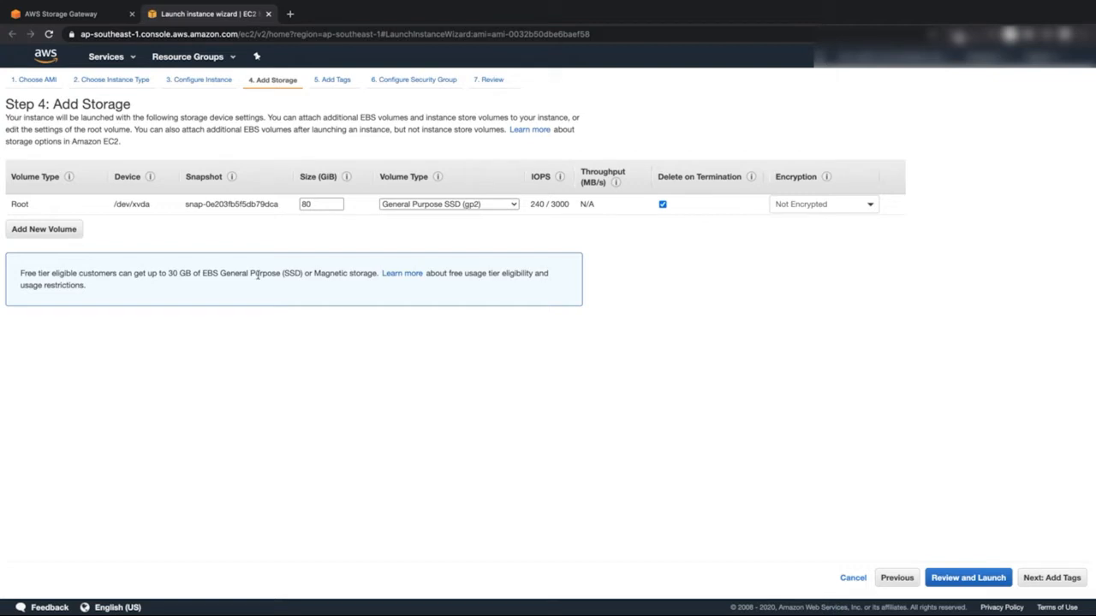
Step: Add a new 150 GiB EBS volume to the instance and continue to the tags
left_click(62, 238)
double_click(320, 225)
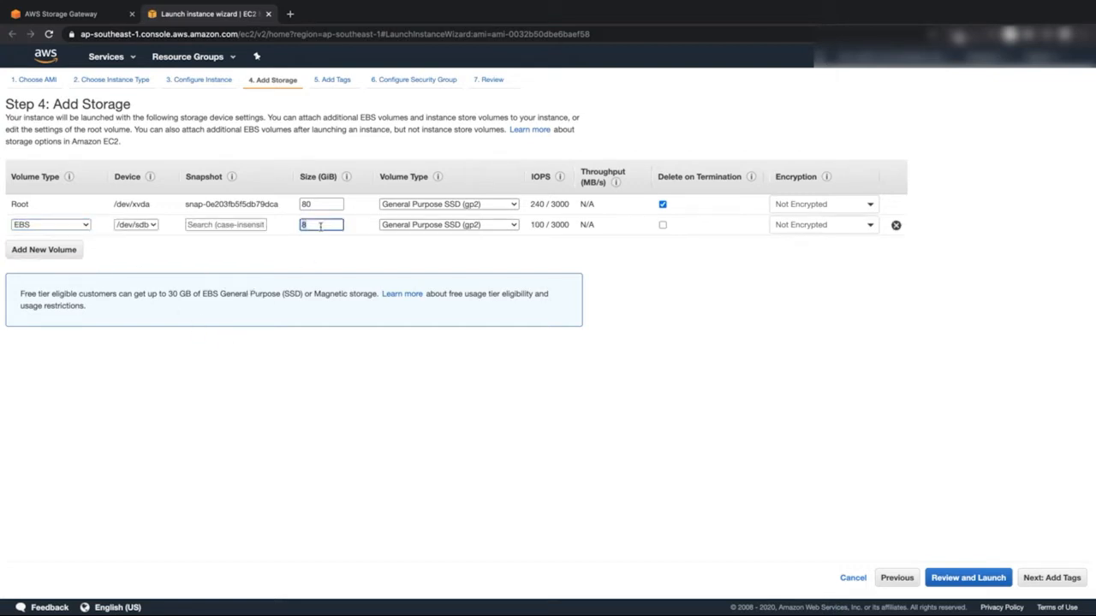
type("150")
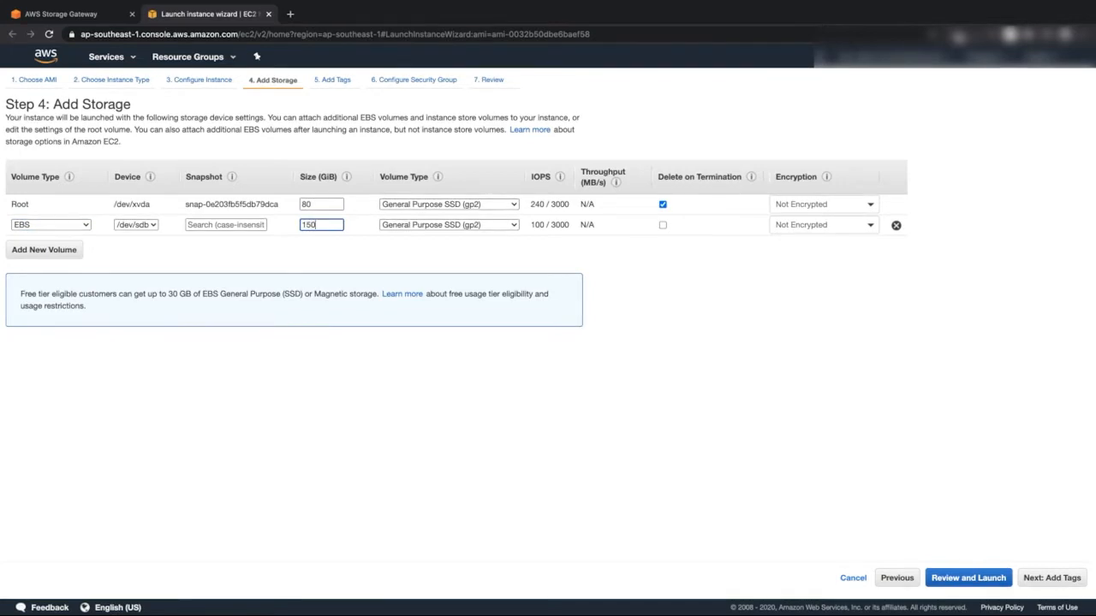
left_click(738, 315)
left_click(1038, 579)
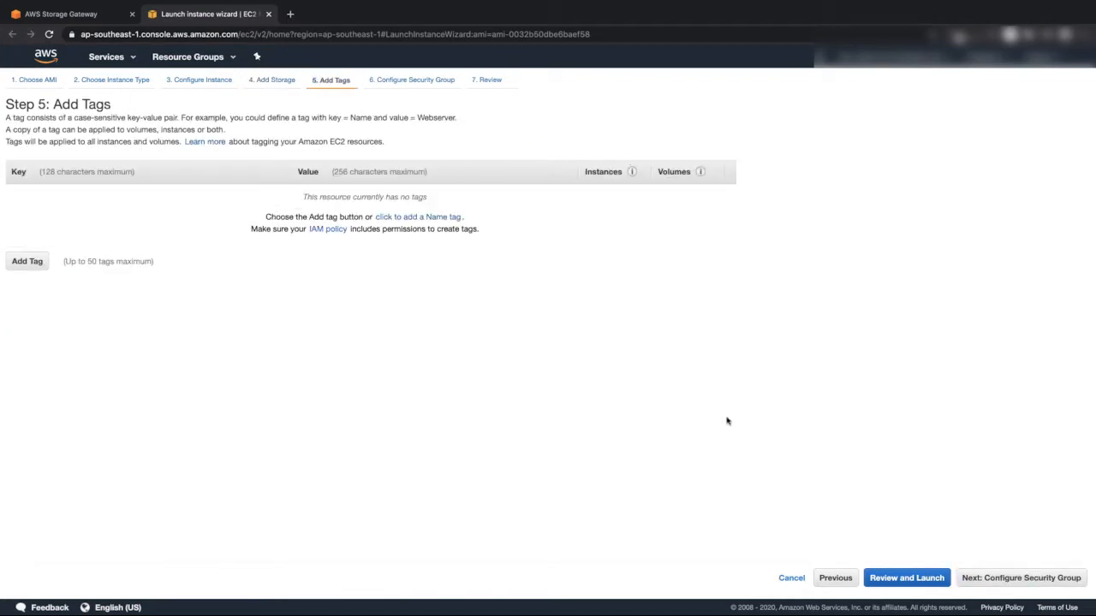
Step: Add a tag with key Name and value DemoFileGateway, and continue to the security group configuration
left_click(27, 262)
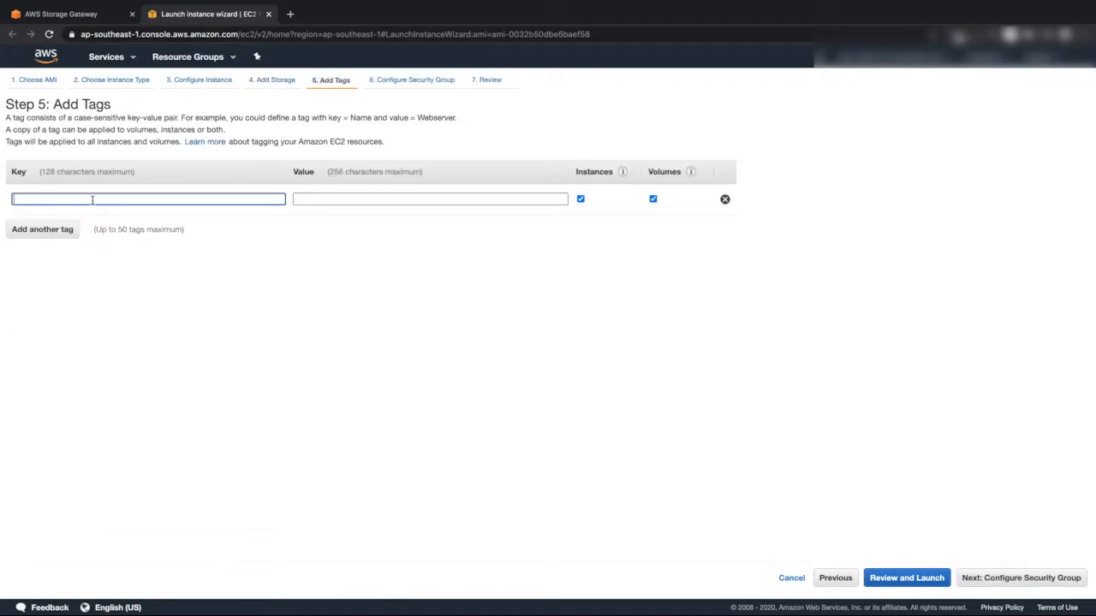
type("Name")
key("Tab")
type("DemoFileGateway")
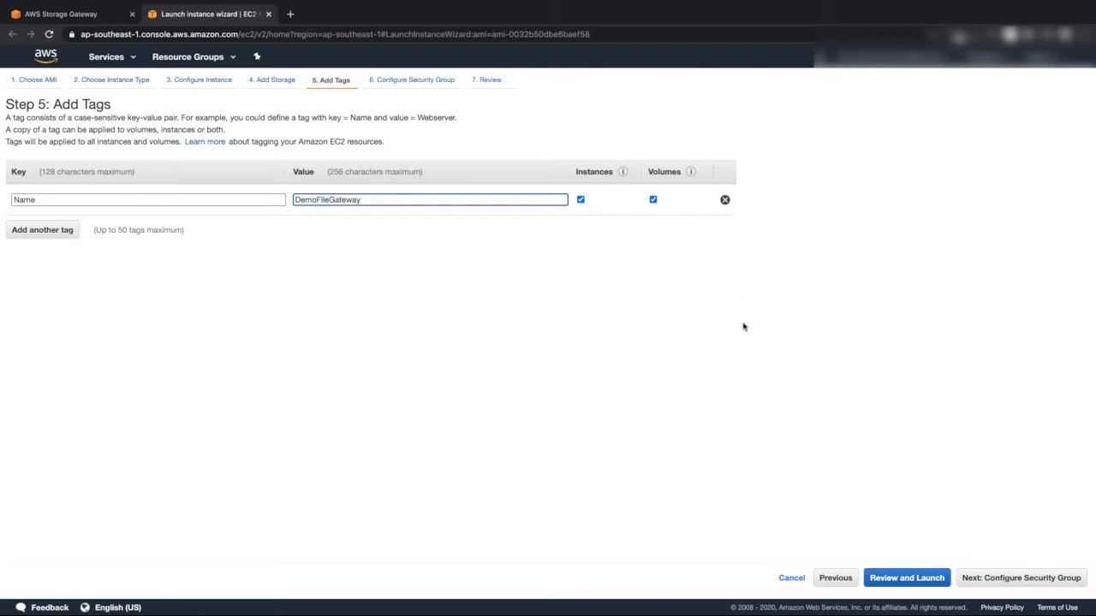
left_click(1015, 579)
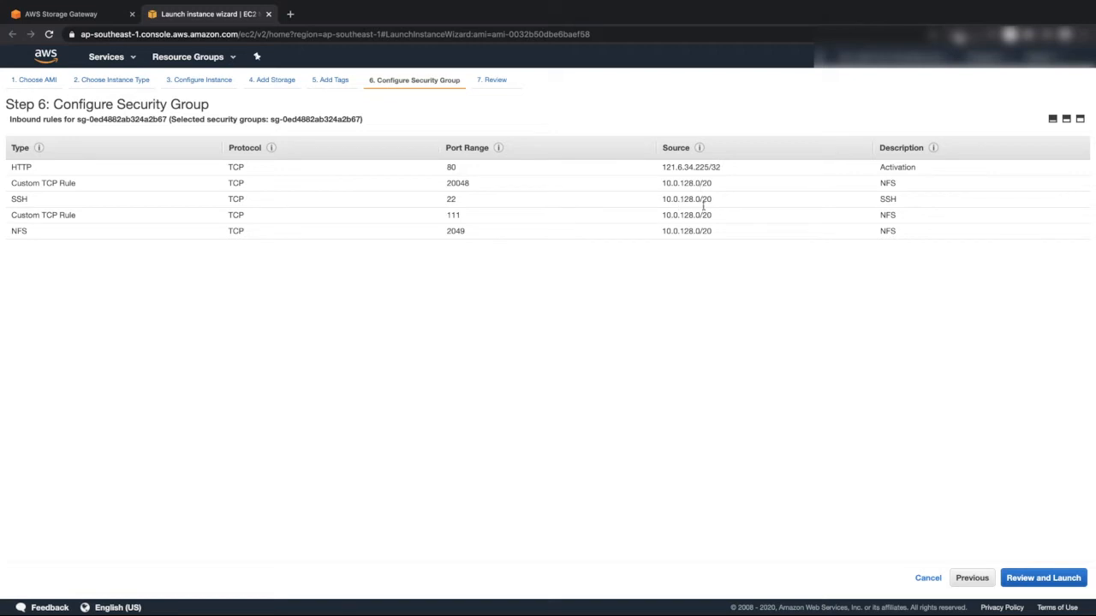
Step: Review the instance configuration and launch it with the DemoFileGatewaySG security group and the existing key pair aws-ssh-key
left_click(1043, 577)
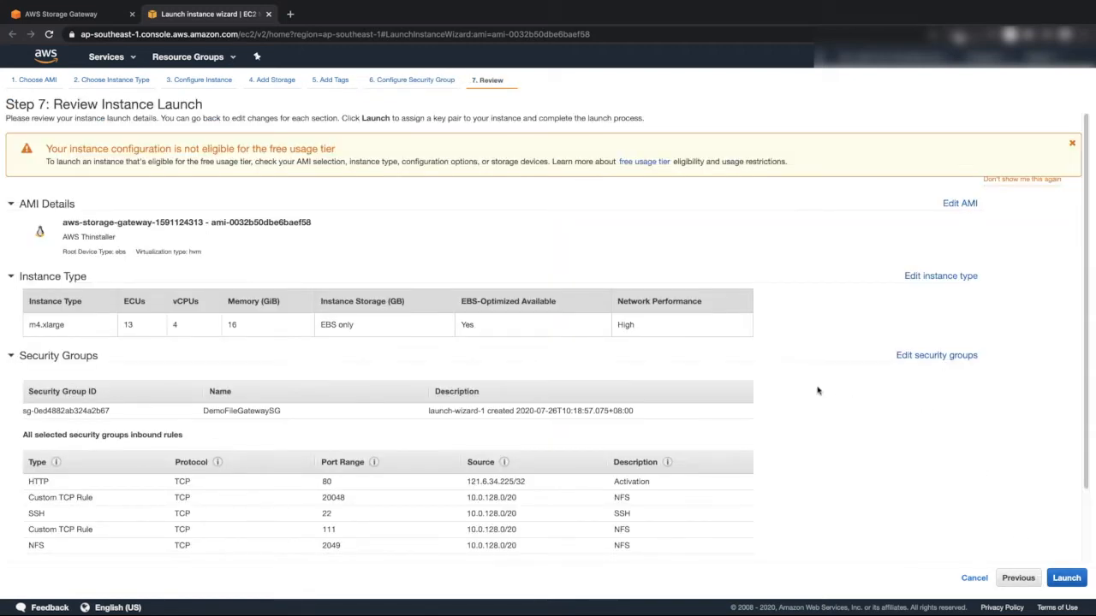
scroll(818, 392, "down", 1)
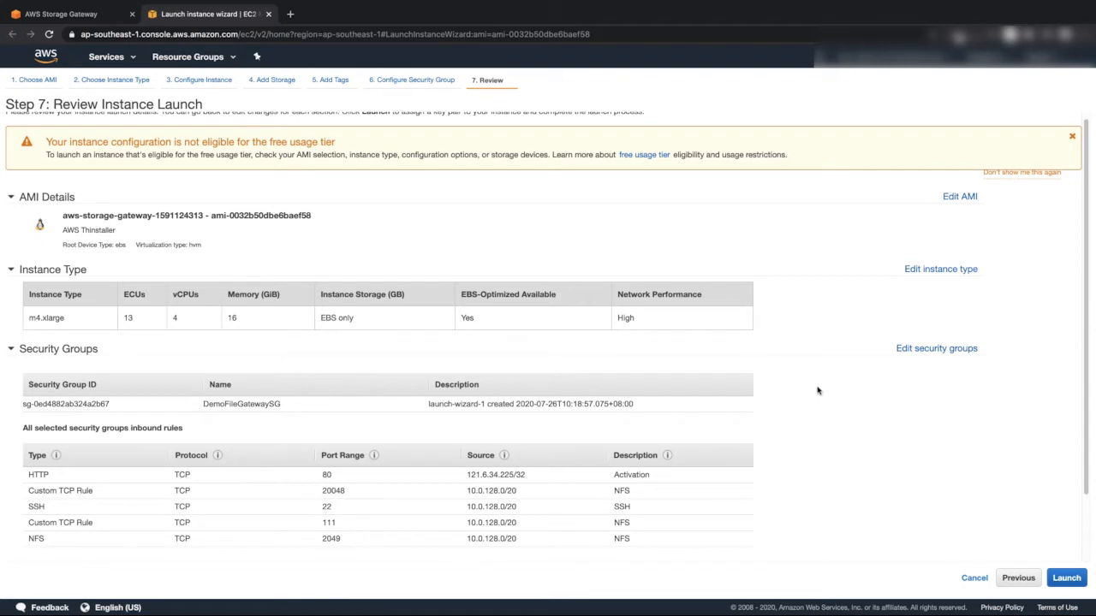
scroll(818, 391, "down", 3)
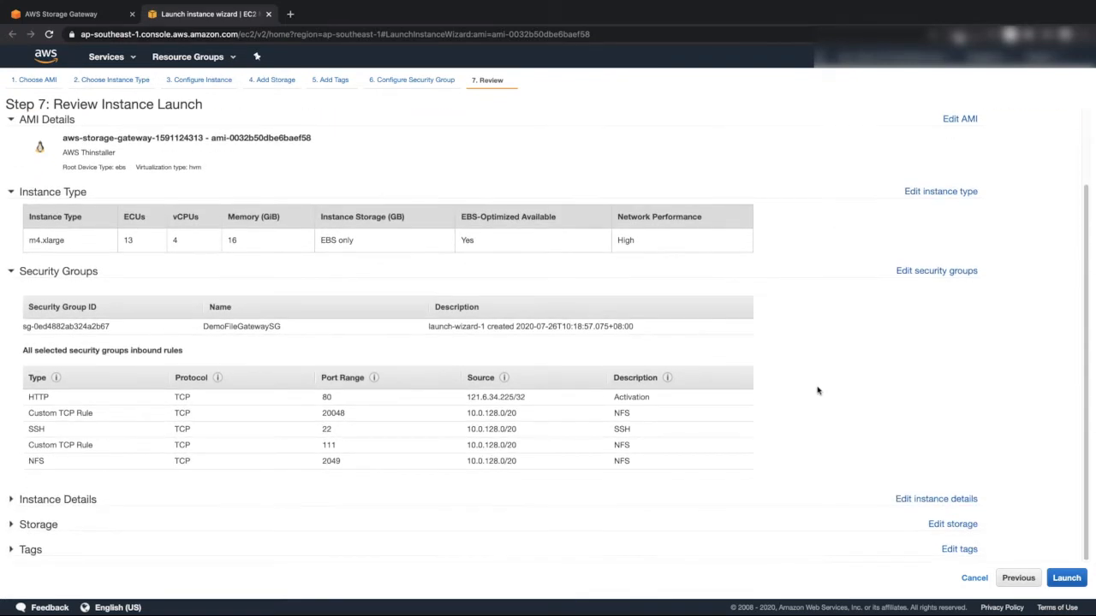
left_click(1067, 579)
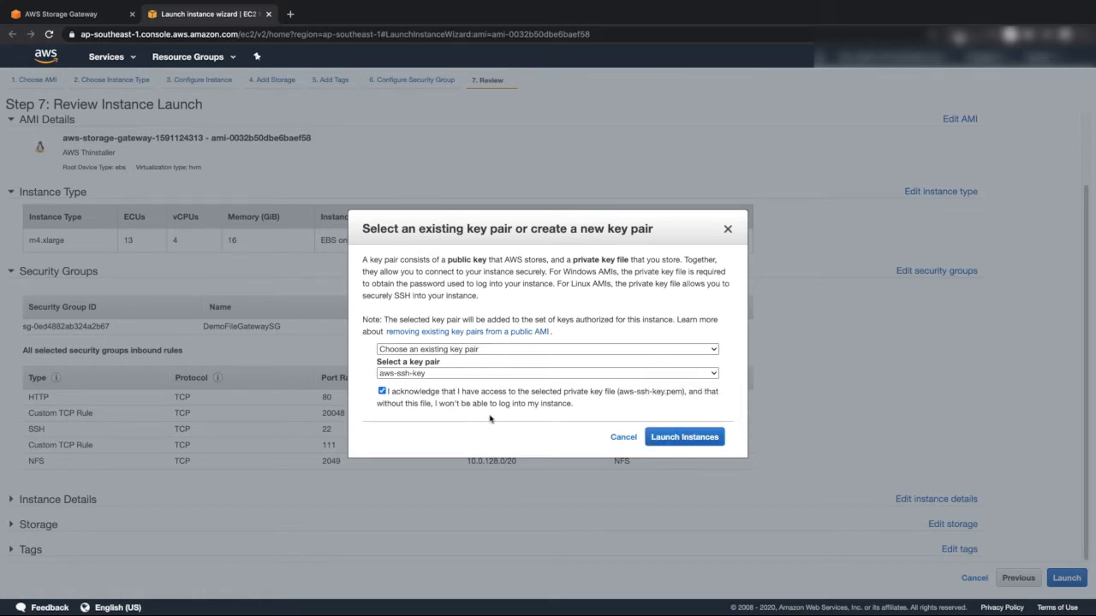
left_click(676, 438)
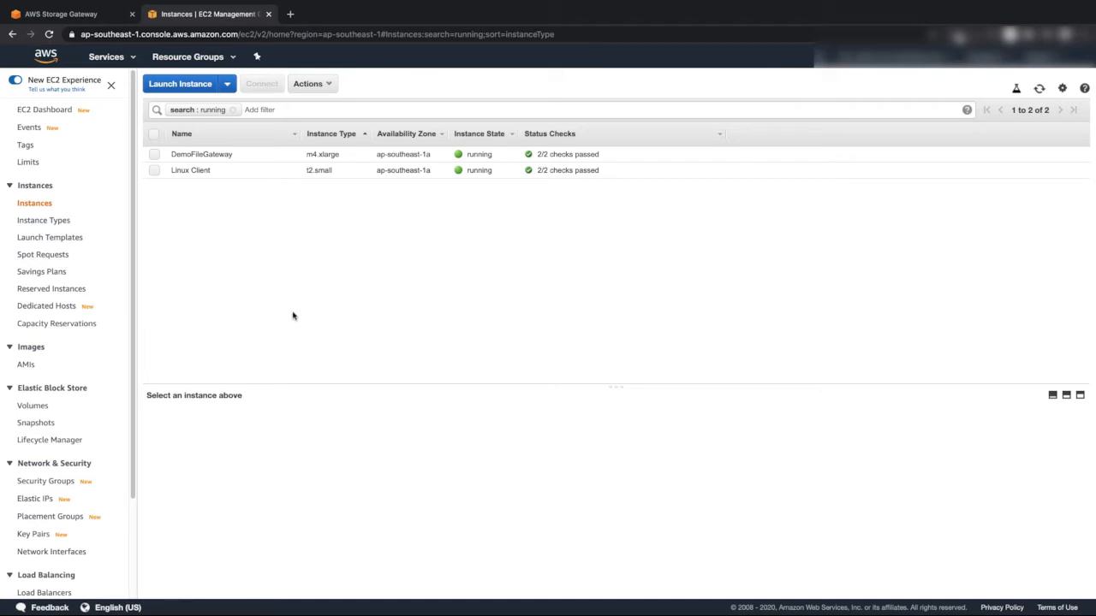
Step: Copy the public IPv4 address of the DemoFileGateway instance and return to the gateway creation page
left_click(156, 155)
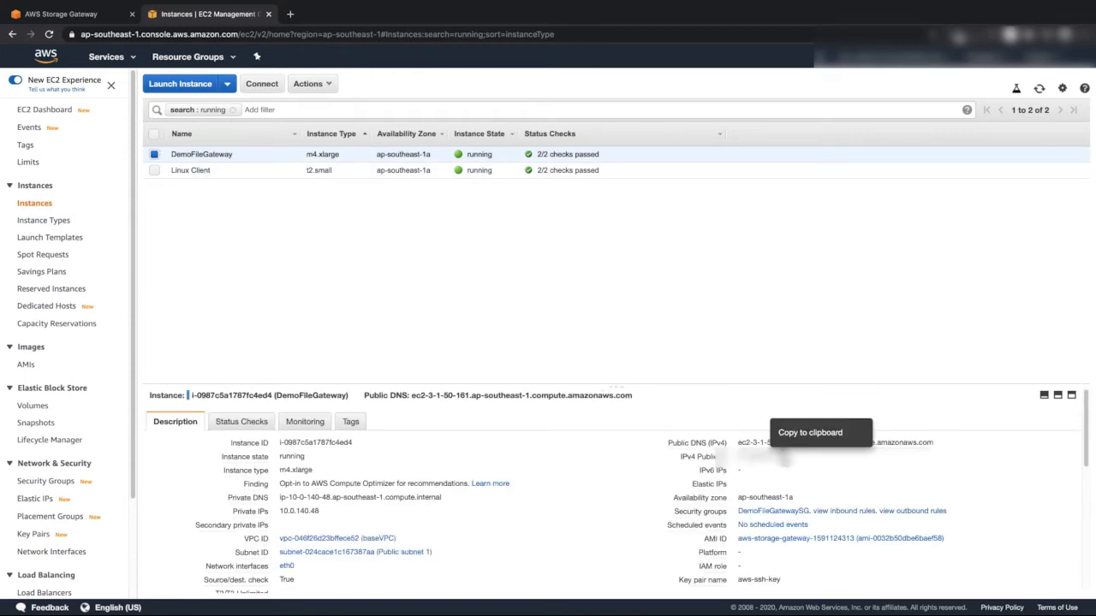
left_click(781, 458)
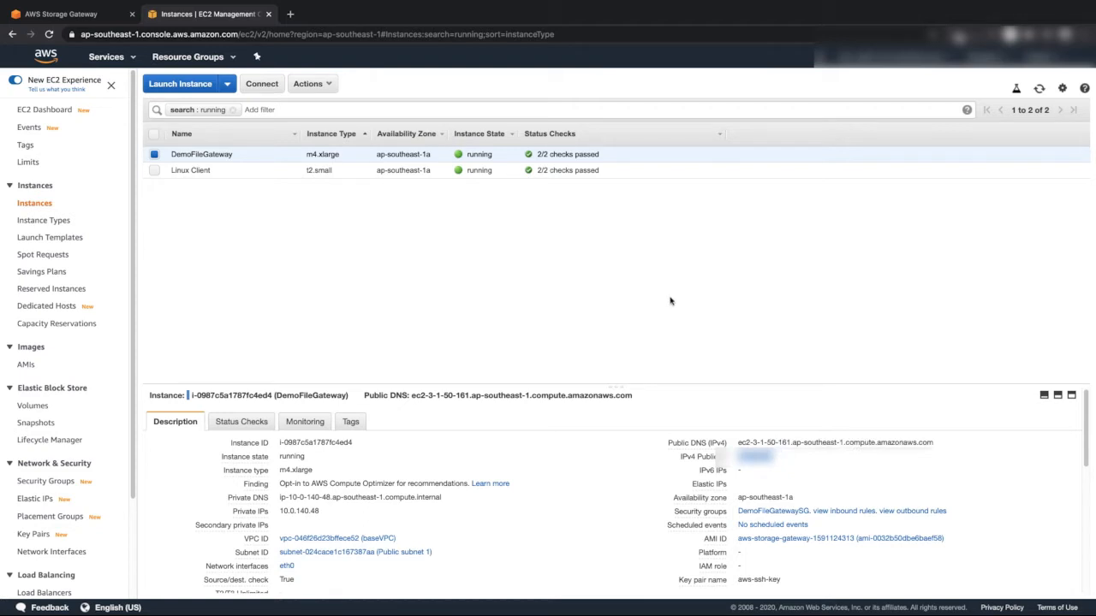
left_click(60, 15)
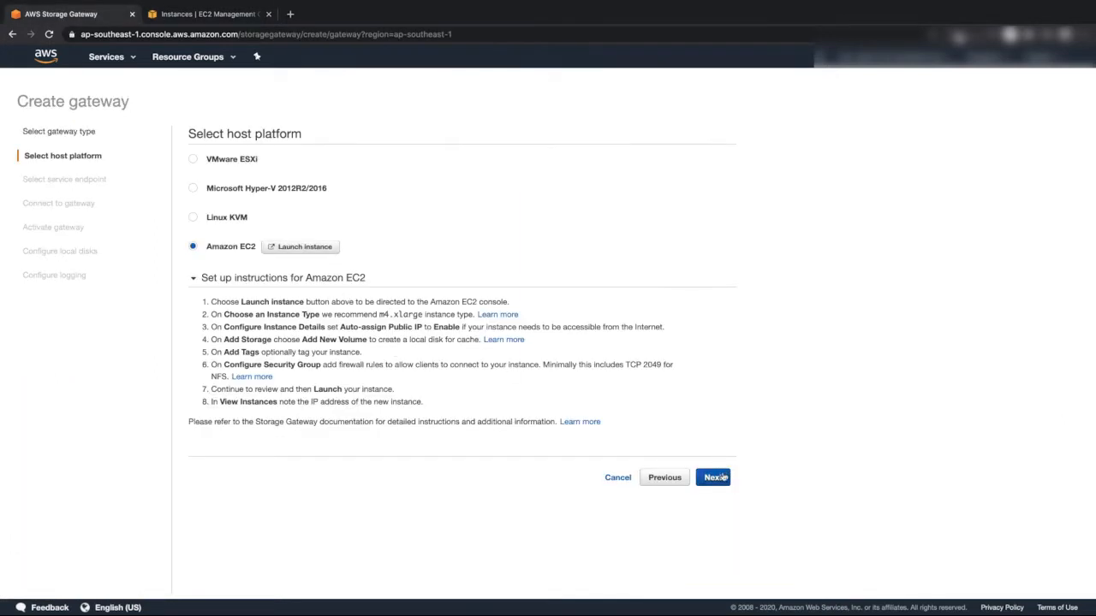
Step: Continue with the Public service endpoint and paste the copied instance address as the gateway's IP address
left_click(713, 477)
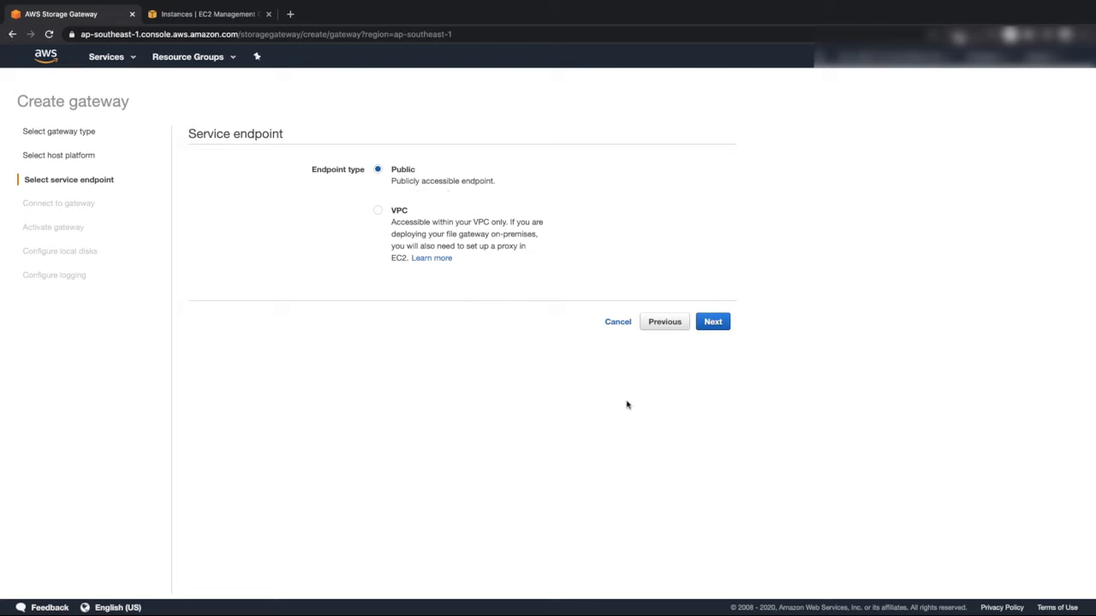
left_click(713, 322)
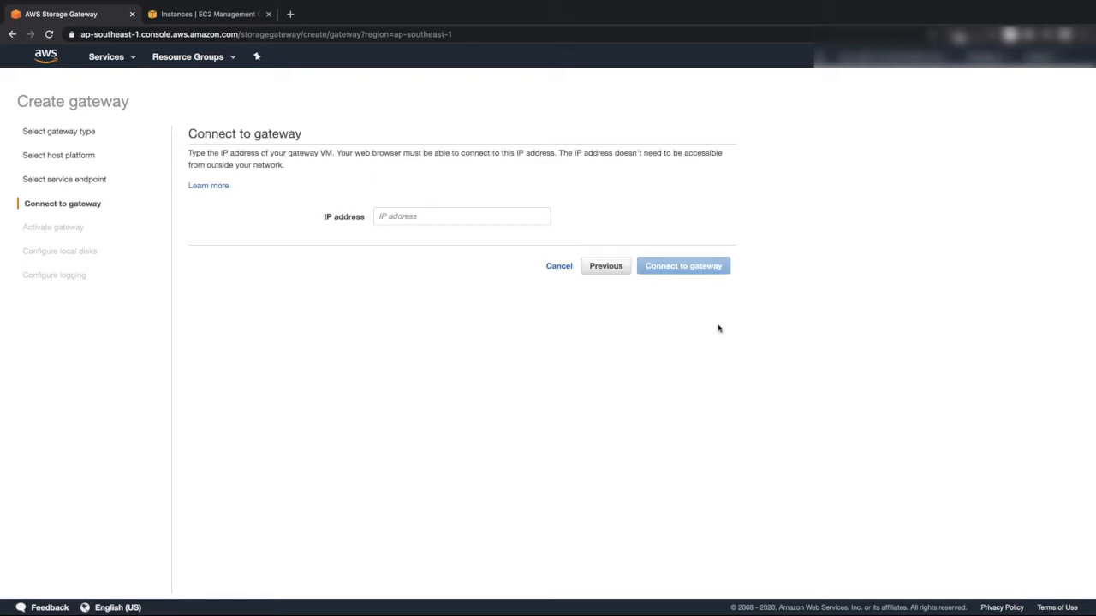
left_click(430, 216)
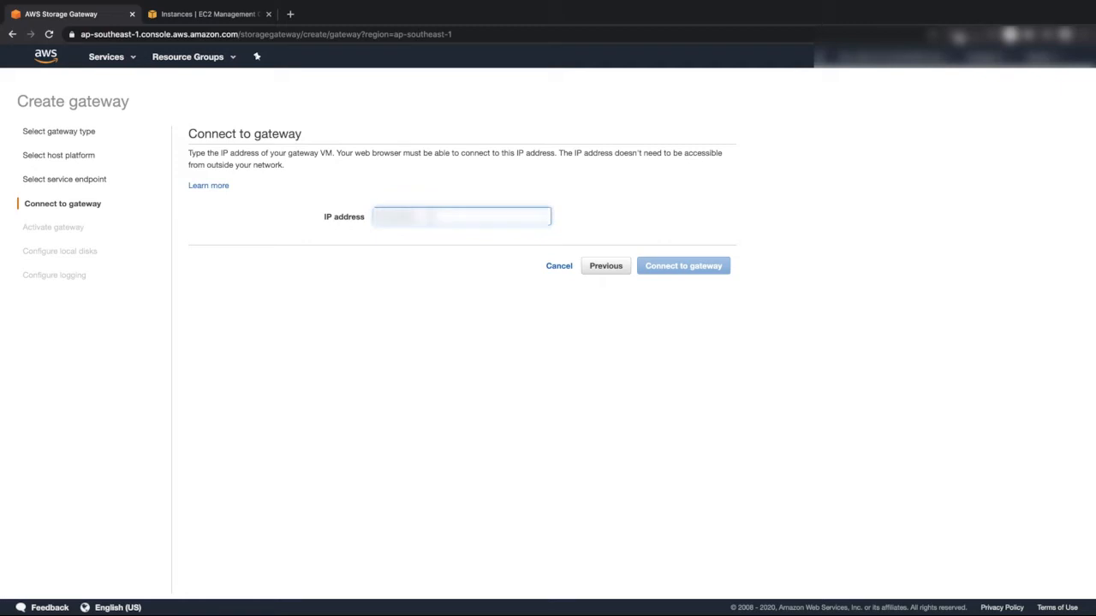
key("super+v")
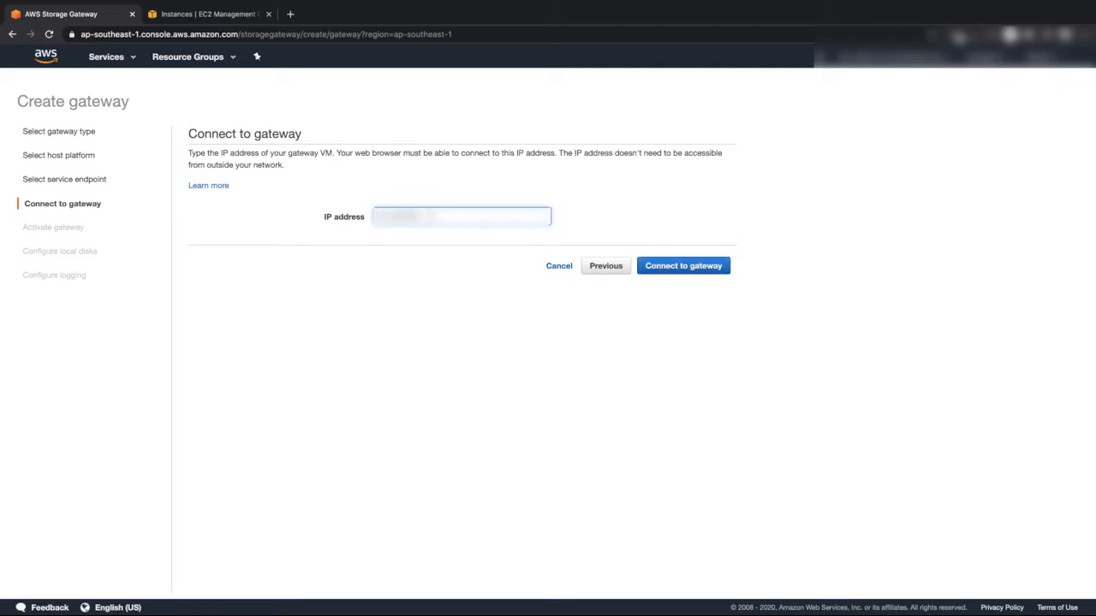
Step: Connect to the gateway and activate it as demo-file-gateway with time zone GMT +8:00 and a Name tag of value demo-file-gateway
left_click(672, 272)
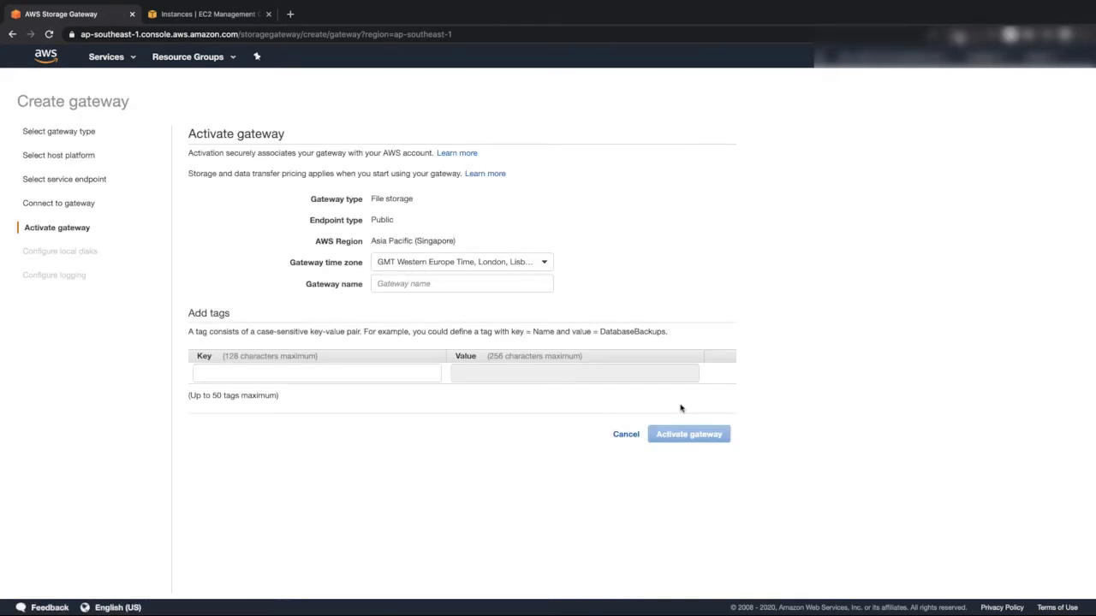
left_click(539, 268)
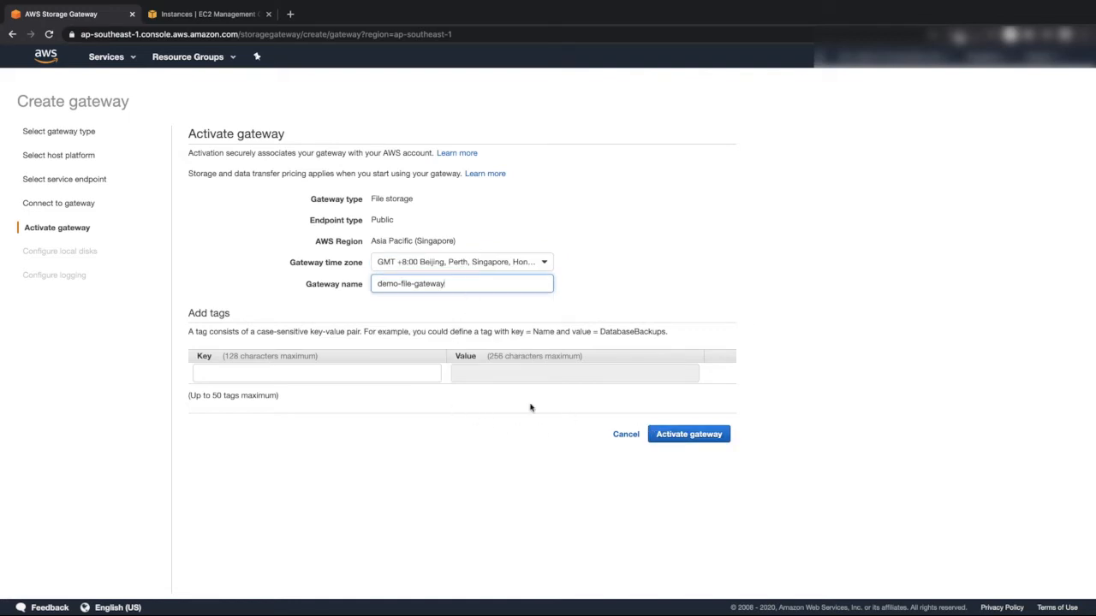
left_click(390, 372)
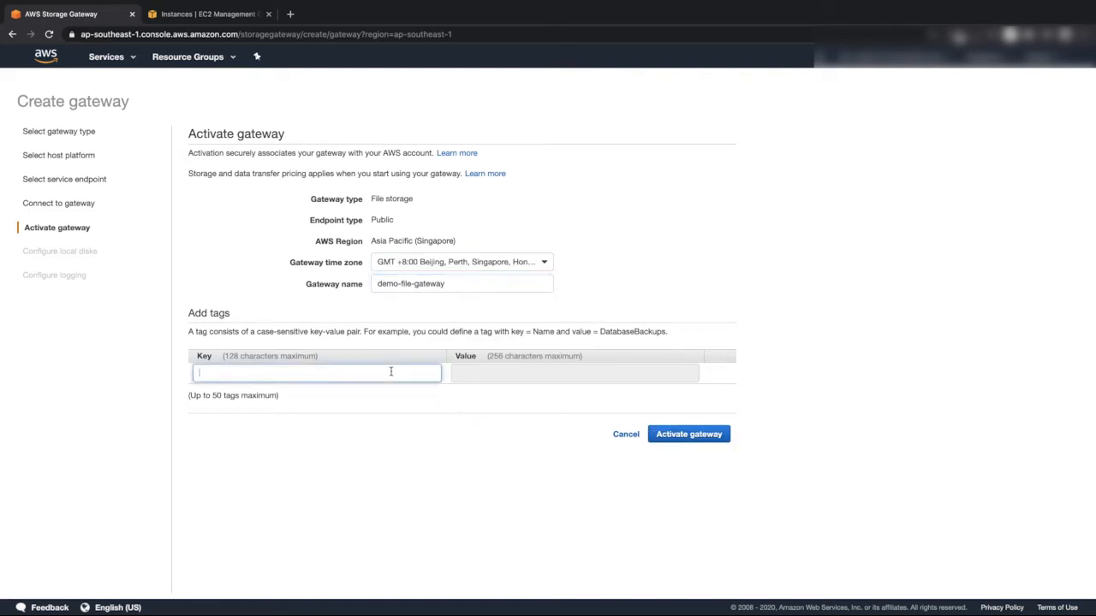
type("Name")
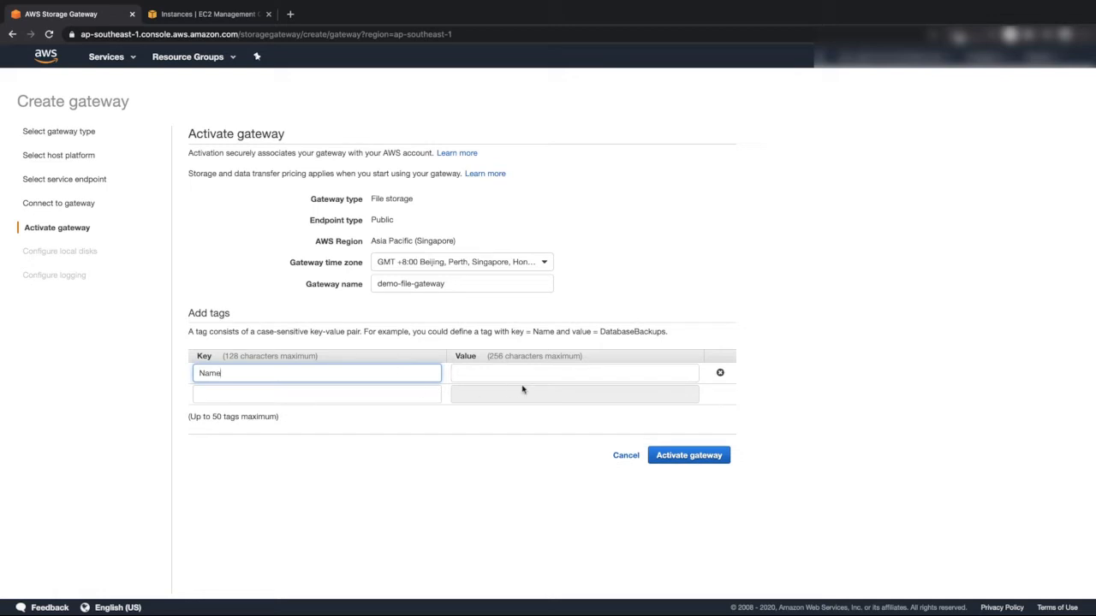
key("Tab")
type("demo-file-gateway")
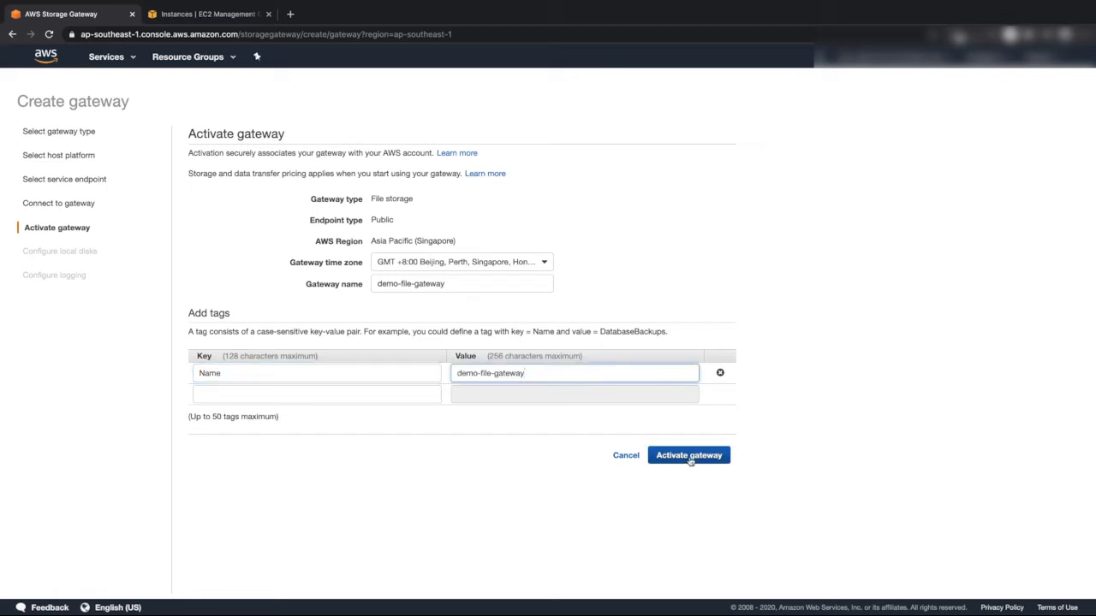
left_click(690, 457)
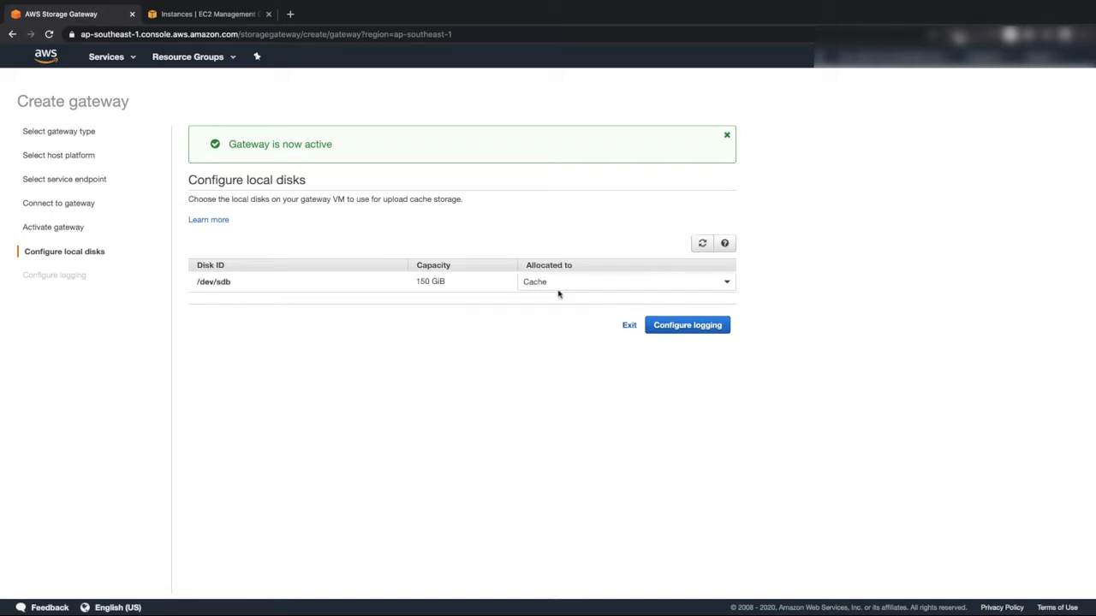
Step: Accept the /dev/sdb disk as cache storage and save the gateway setup with health logging disabled
left_click(689, 330)
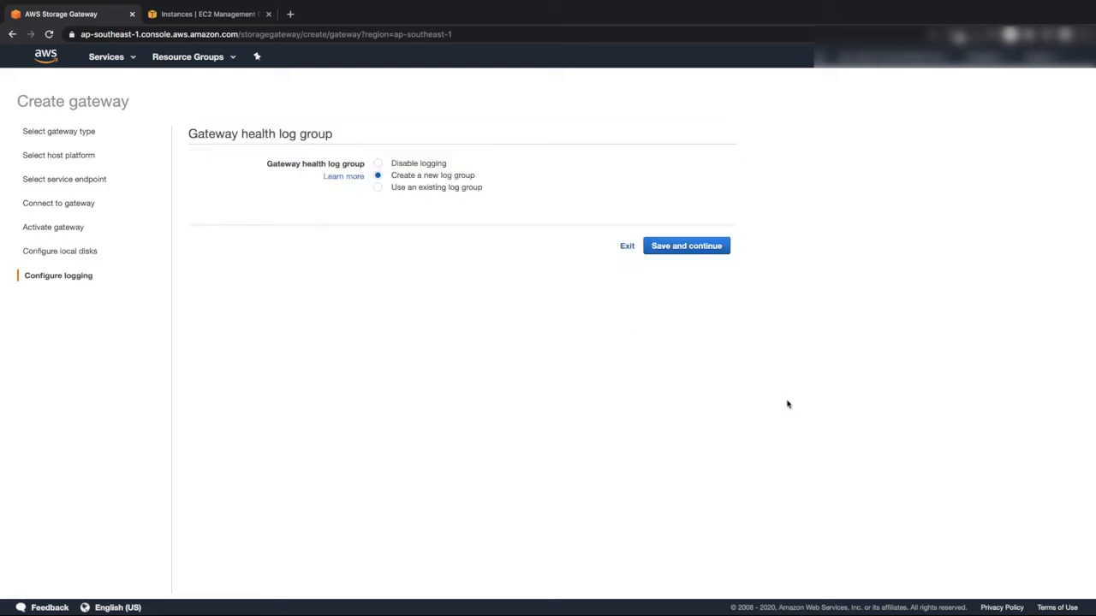
left_click(438, 164)
left_click(686, 248)
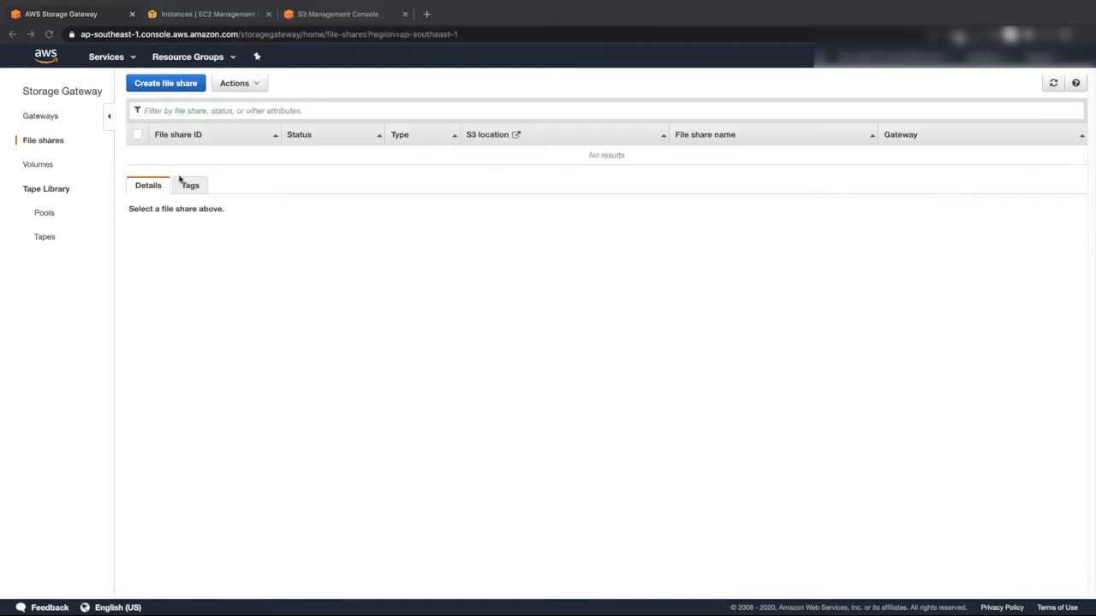
Step: Start a new file share and set its Amazon S3 bucket to filegateway-demo-bucket-sg, taking the name from the S3 console
left_click(172, 87)
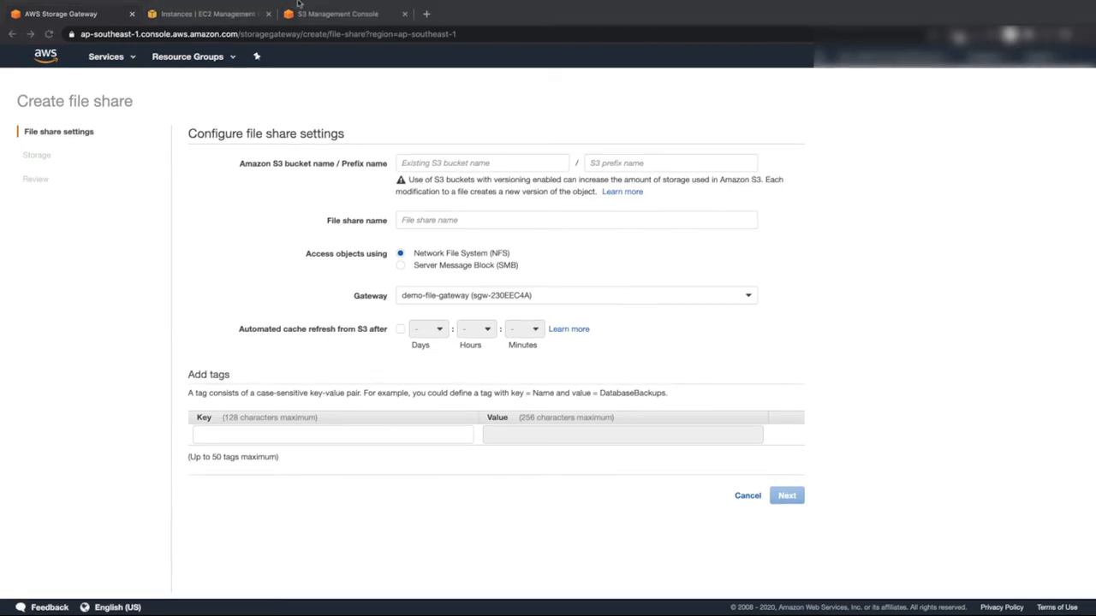
left_click(333, 19)
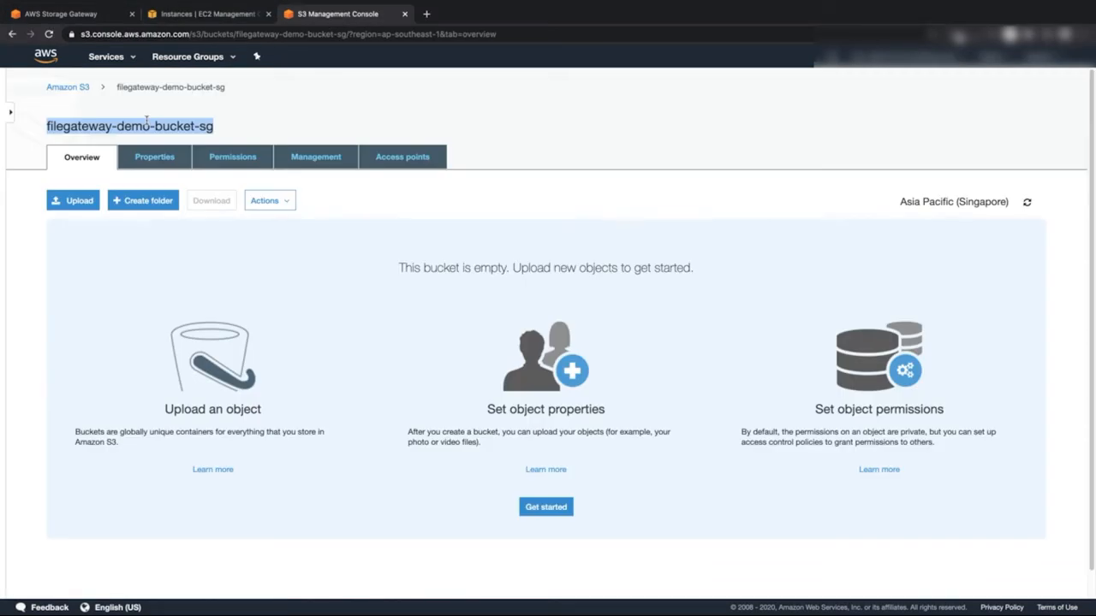
left_click(310, 357)
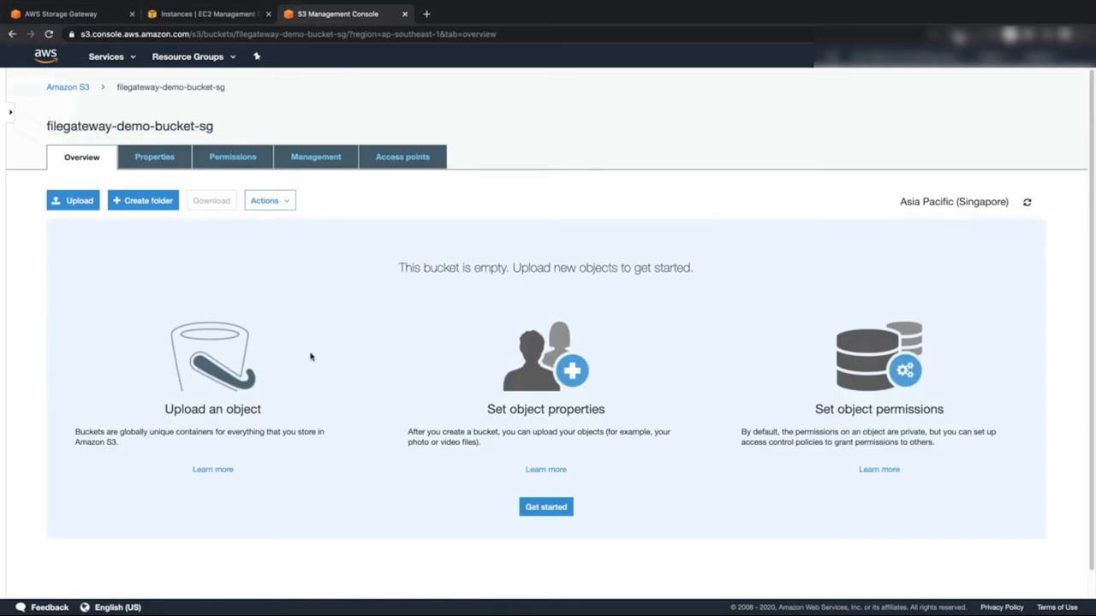
left_click(82, 11)
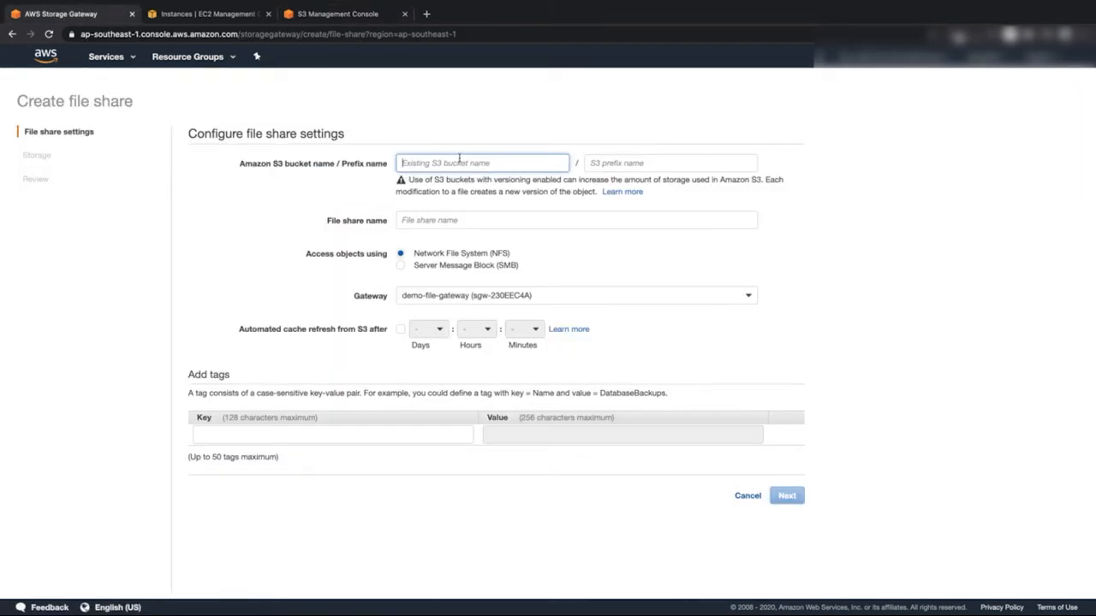
type("filegateway-demo-bucket-sg")
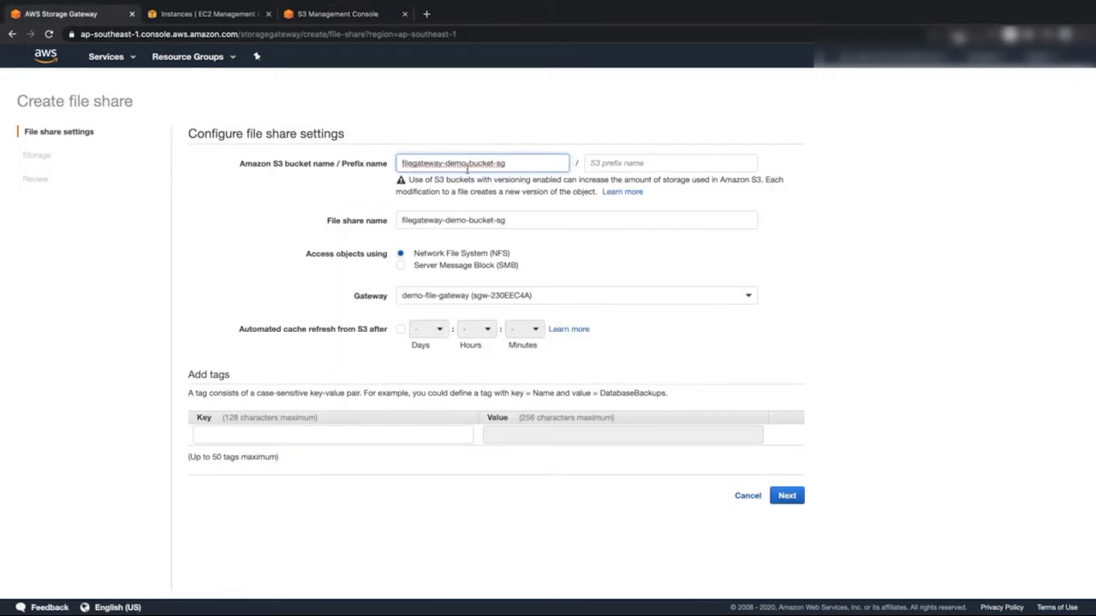
Step: Name the file share nfs-share-01, add a Name tag with value nfs-share-01, and continue to the storage settings
triple_click(499, 221)
type("nfs-share-0")
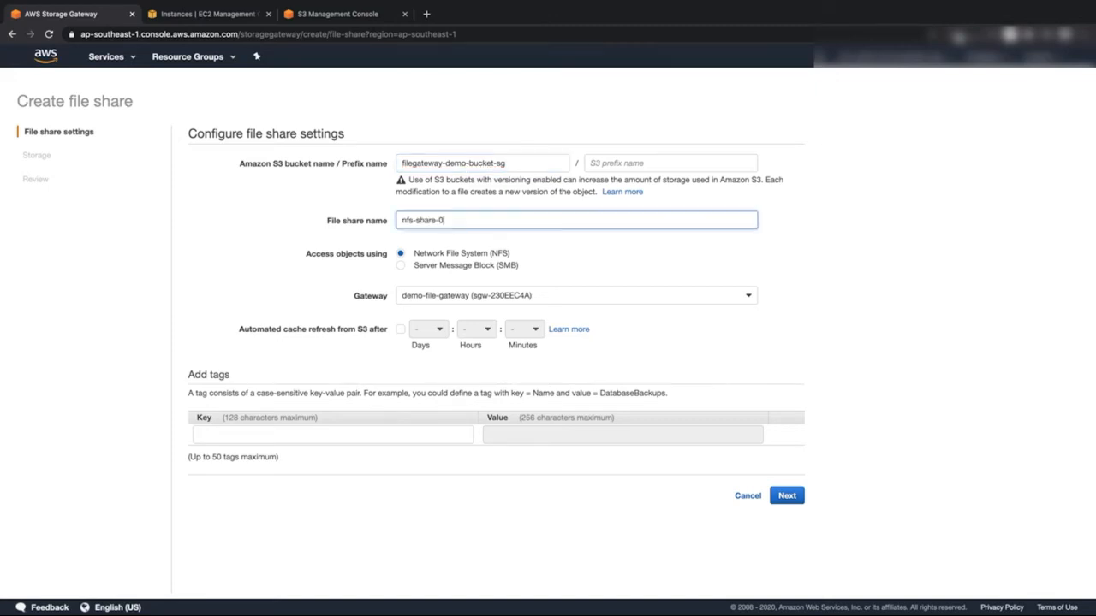
type("1")
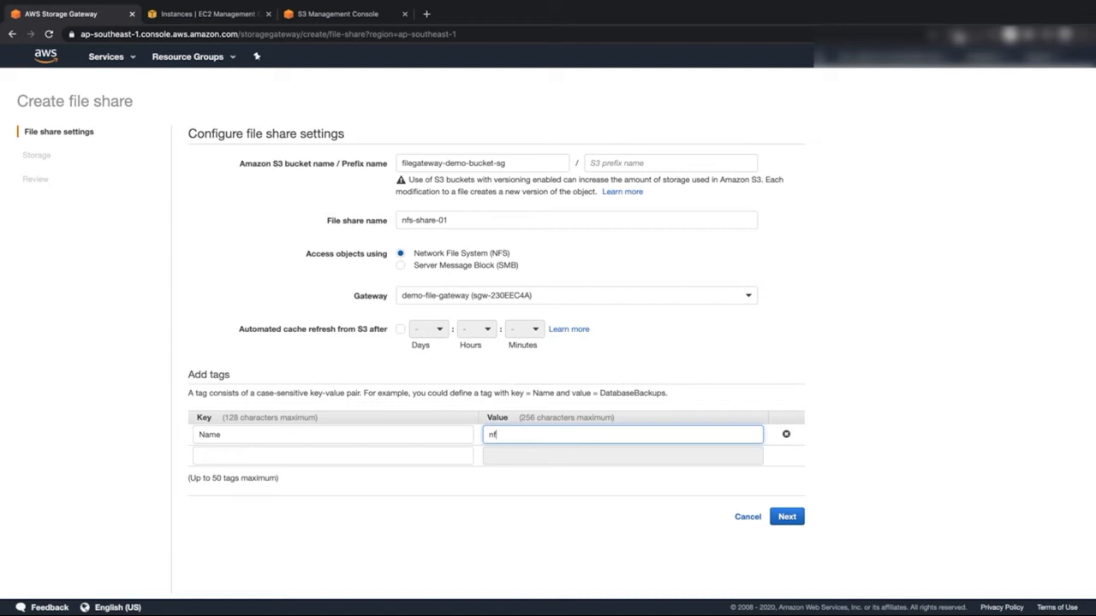
type("s-share-01")
left_click(781, 518)
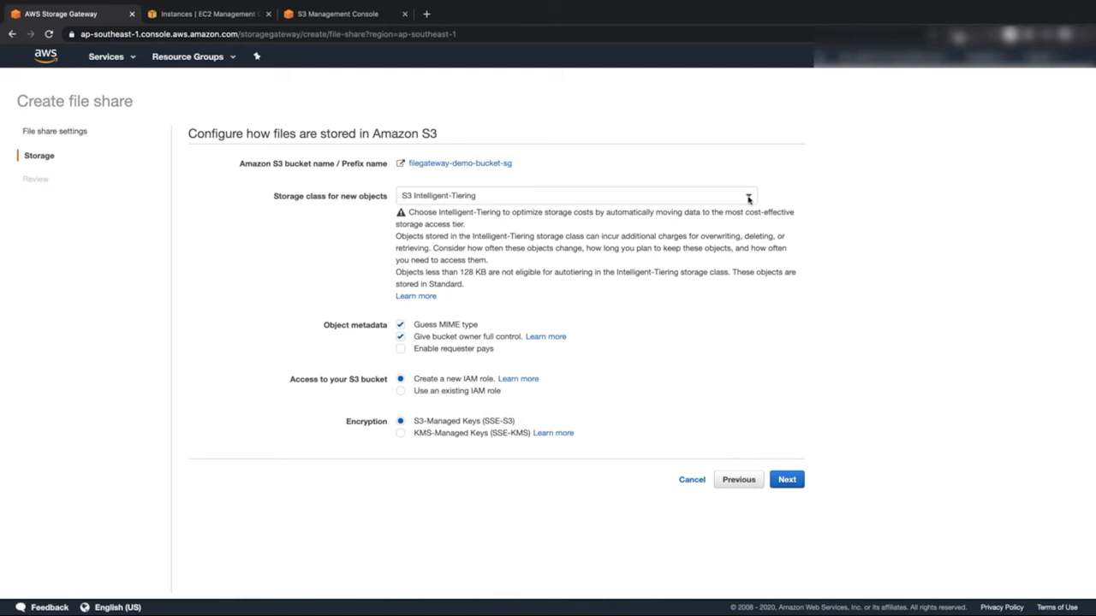
Step: Set the storage class for new objects to S3 Standard and continue to the file share review
left_click(748, 197)
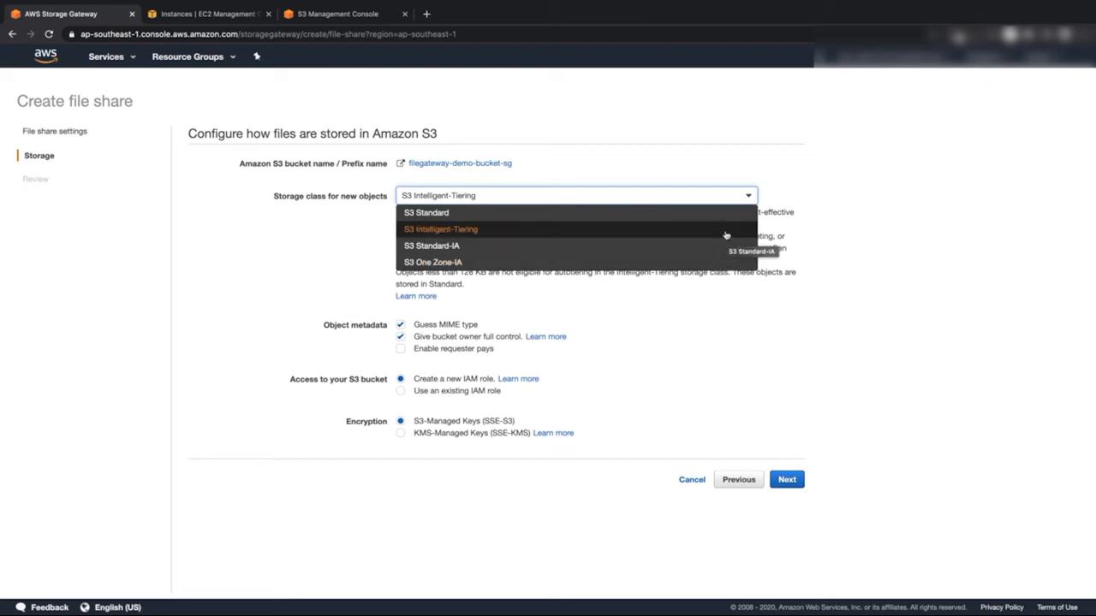
left_click(723, 215)
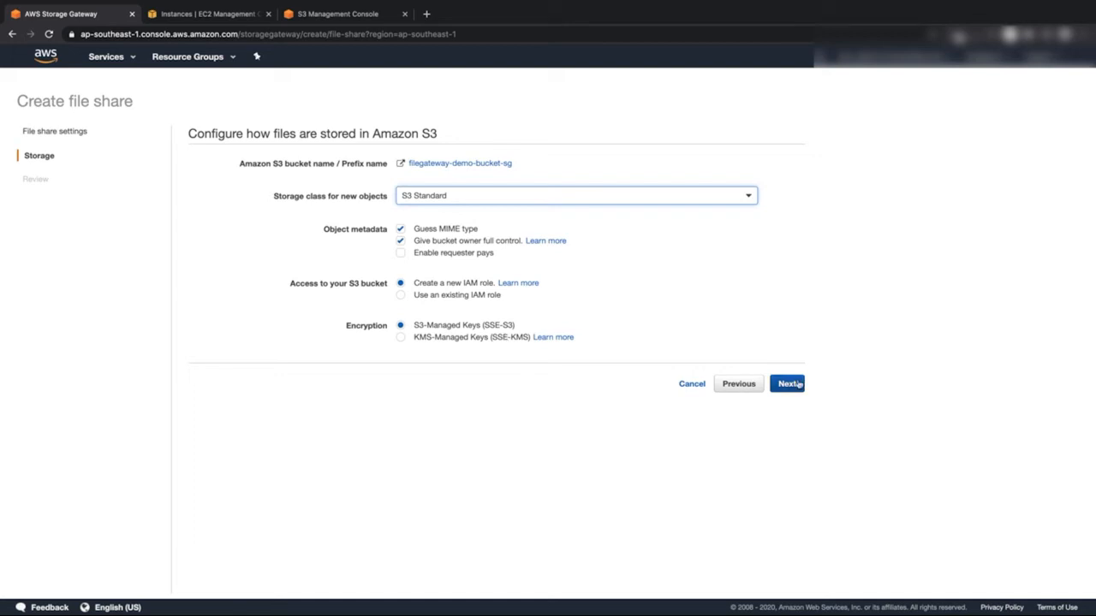
left_click(789, 384)
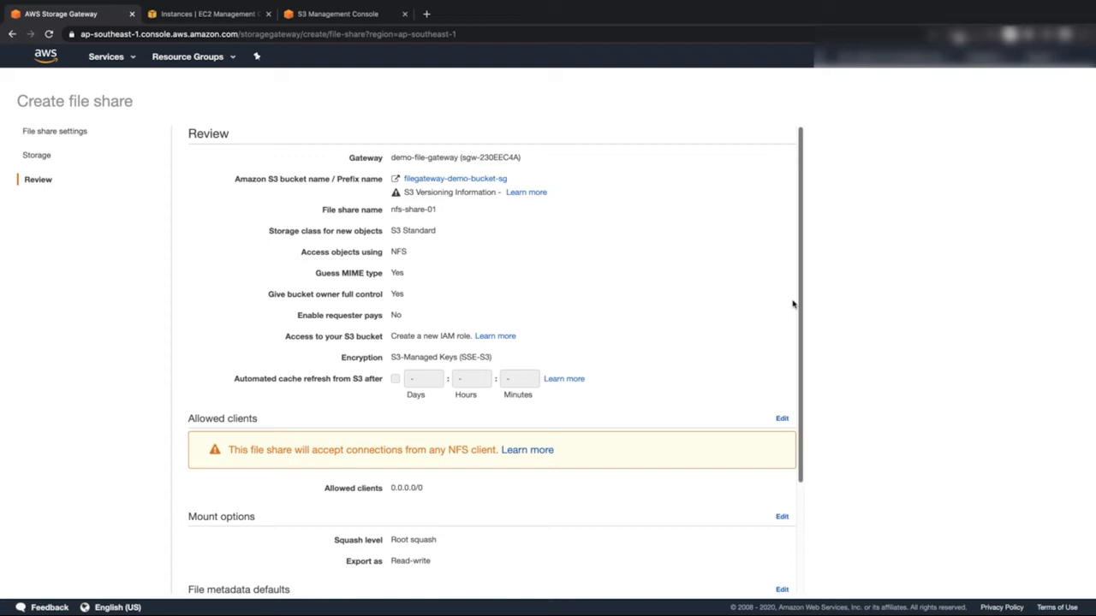
Step: Restrict the allowed NFS clients to 10.0.128.0/20 and create the file share
scroll(792, 304, "down", 2)
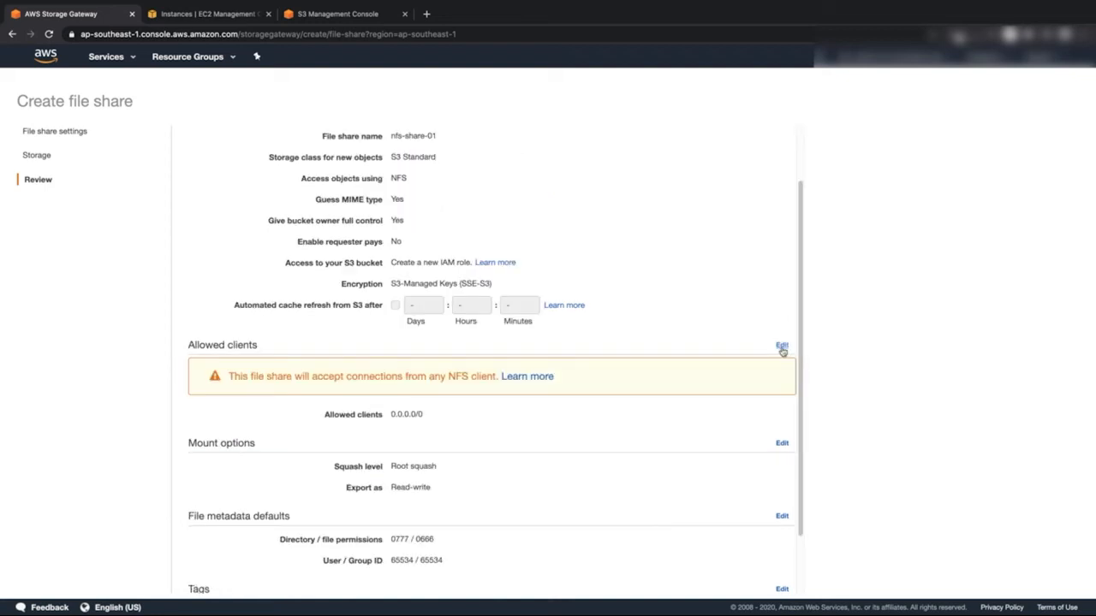
left_click(781, 346)
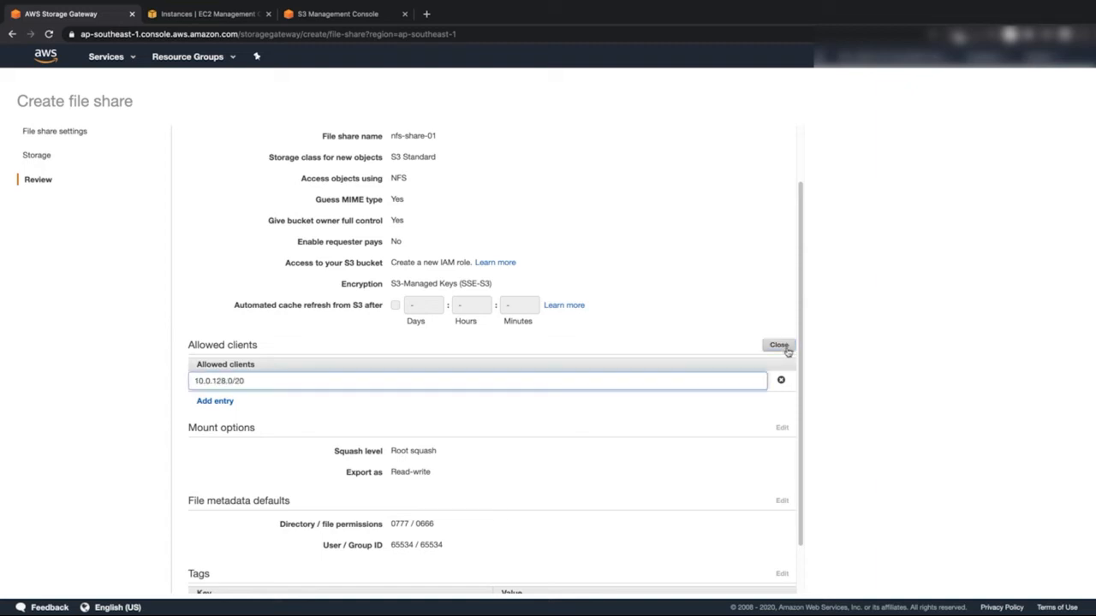
left_click(784, 347)
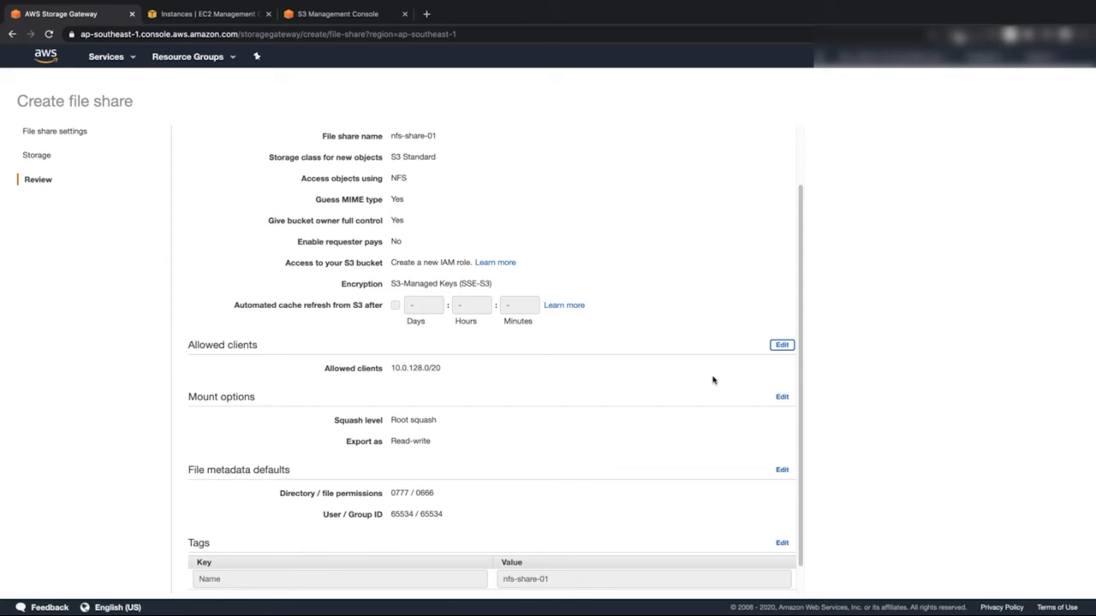
scroll(728, 445, "down", 2)
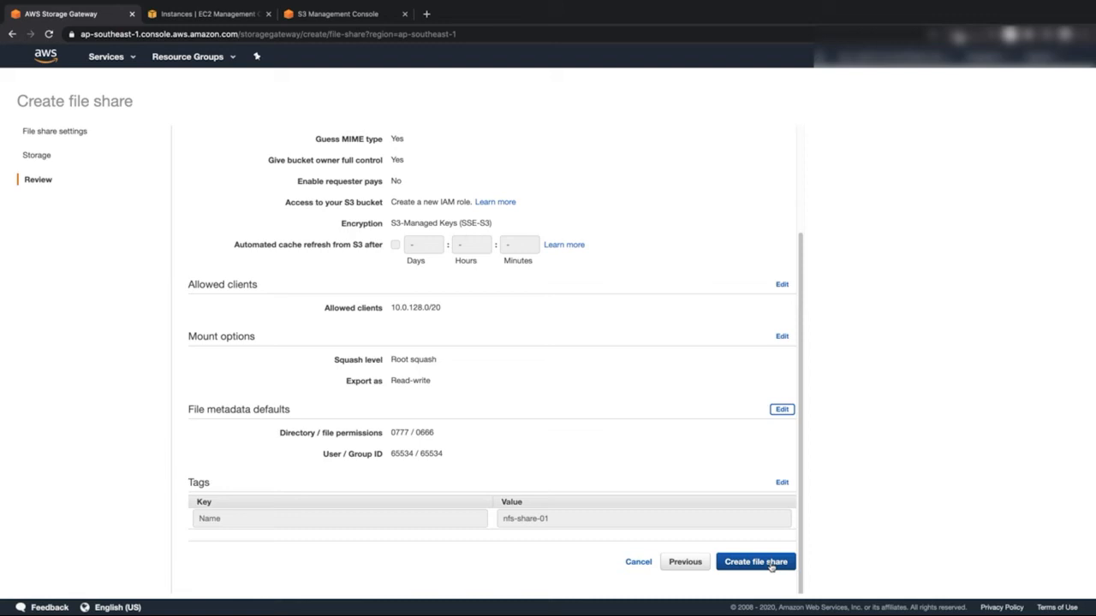
left_click(770, 562)
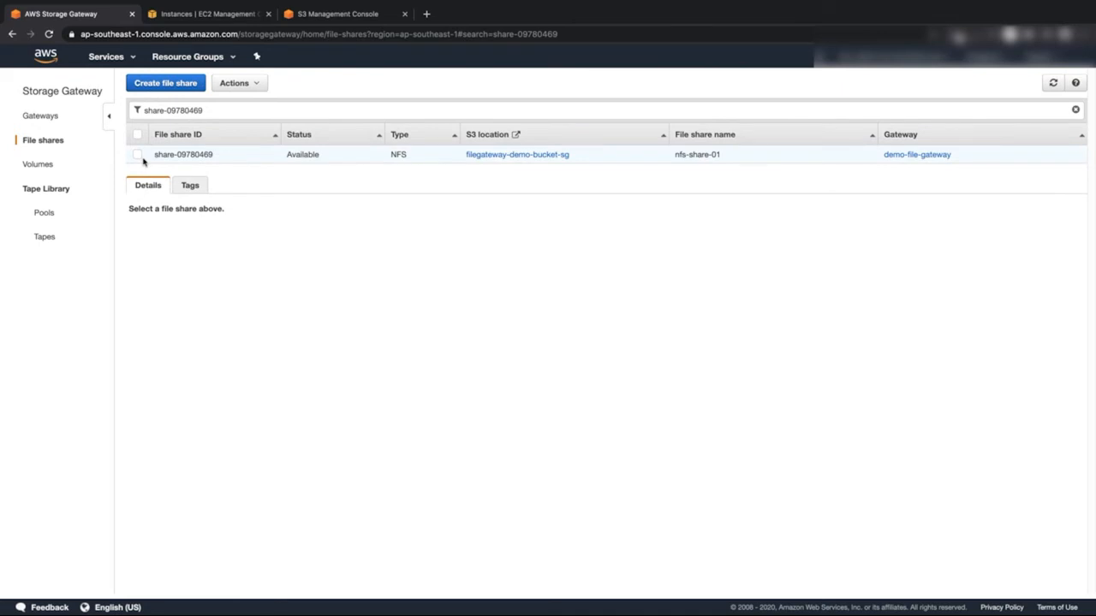
Step: Select the nfs-share-01 file share and copy its example mount command for Linux
left_click(137, 155)
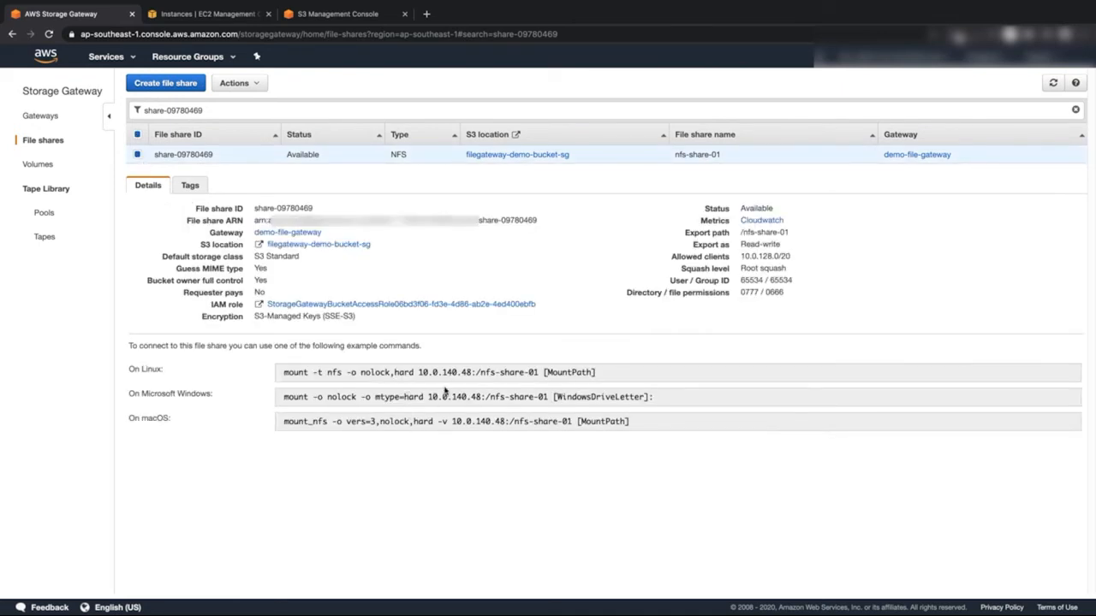
triple_click(383, 375)
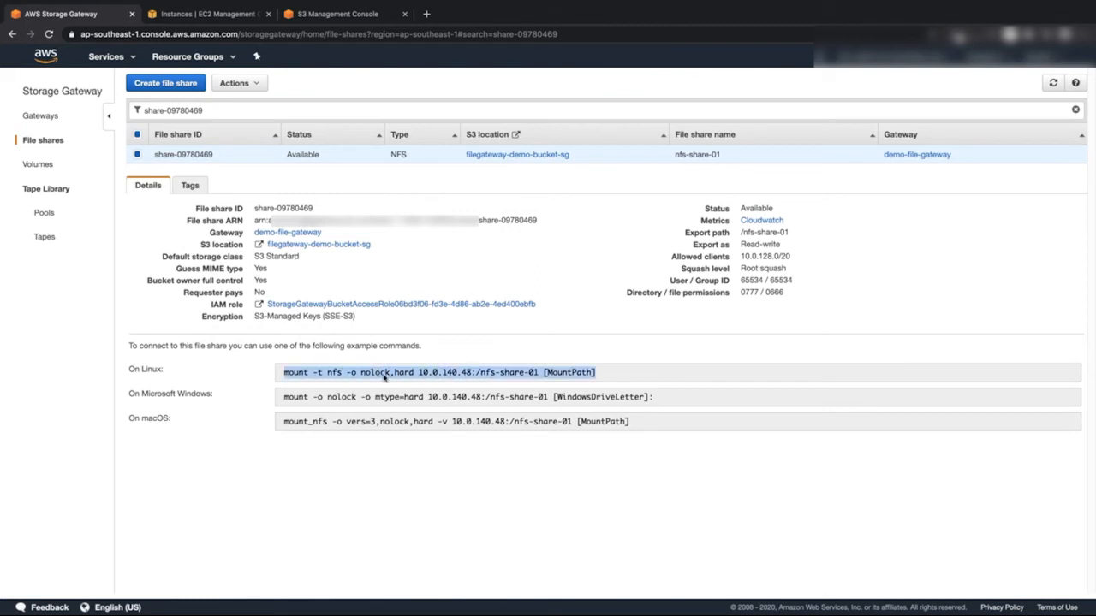
right_click(442, 371)
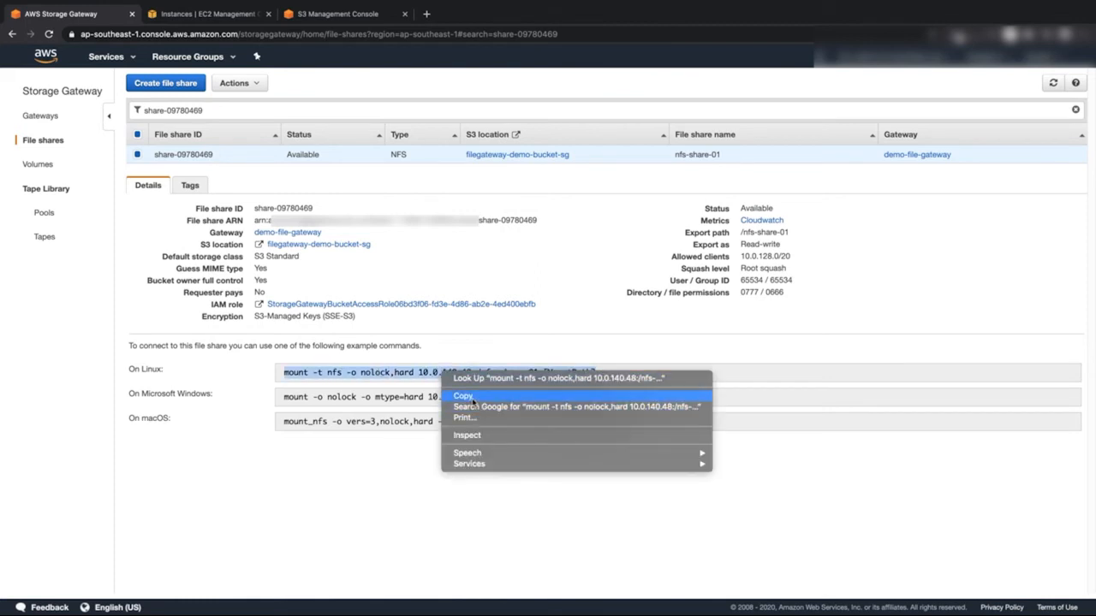
left_click(463, 396)
left_click(422, 496)
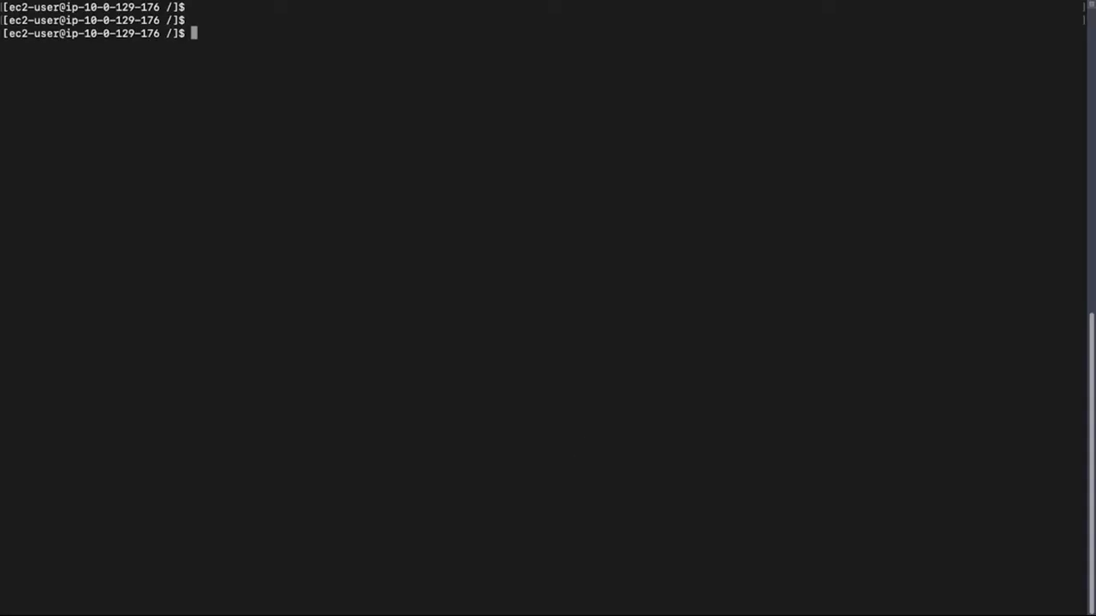
Step: Switch to the EC2 terminal, clear it, and run sudo mount -t nfs -o nolock,hard 10.0.140.48:/nfs-share-01 /nfs-share
type("clear")
key("Return")
key("Return")
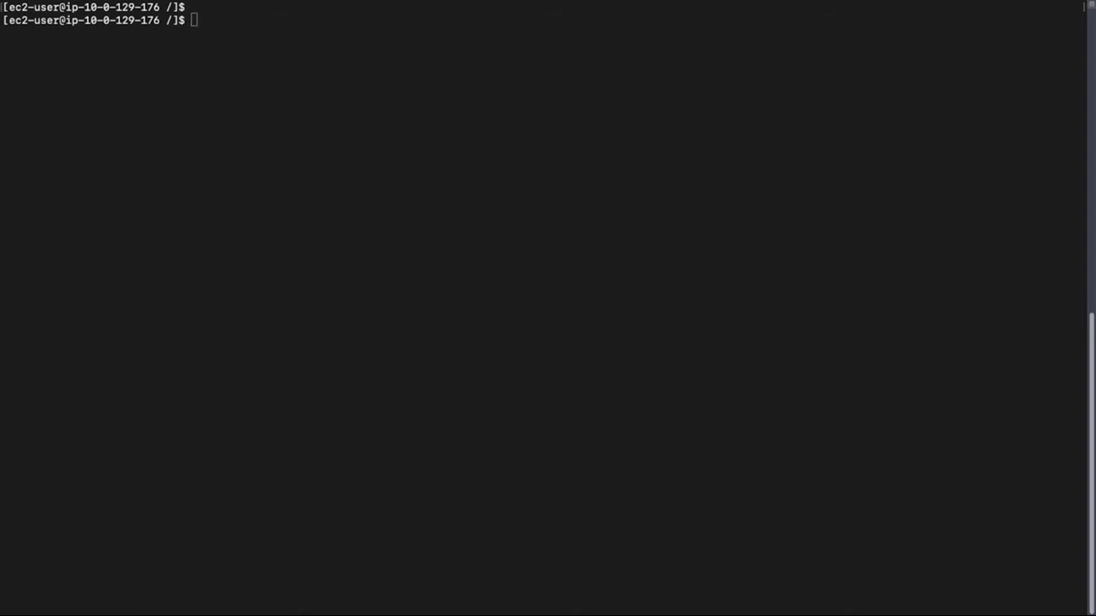
left_click(389, 38)
key("super+v")
key("Return")
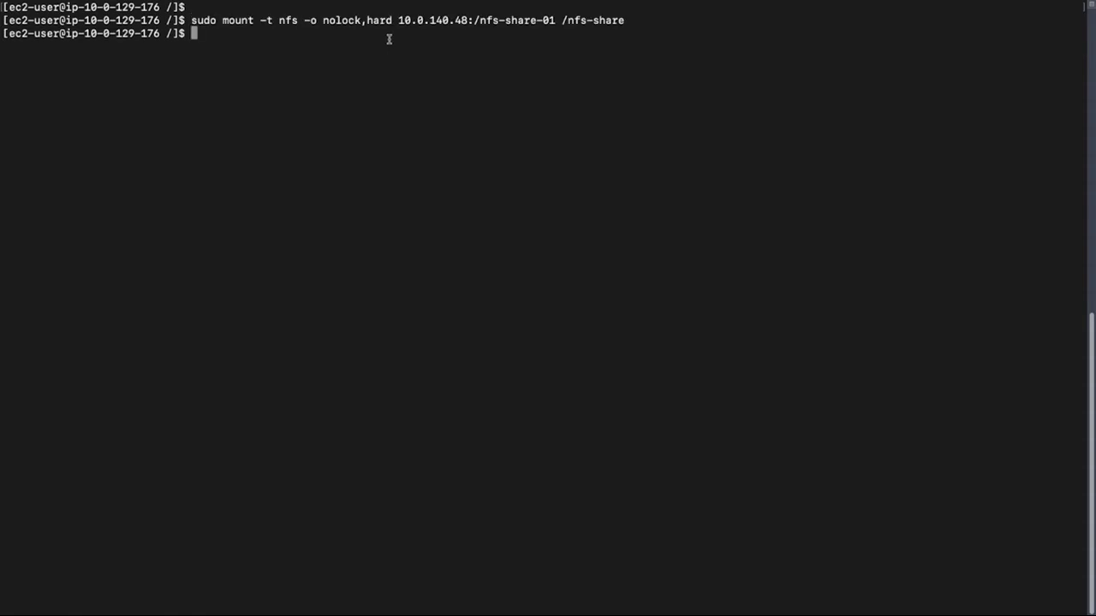
Step: Check the mounted file systems in human-readable sizes with df -h
key("Return")
type("df ")
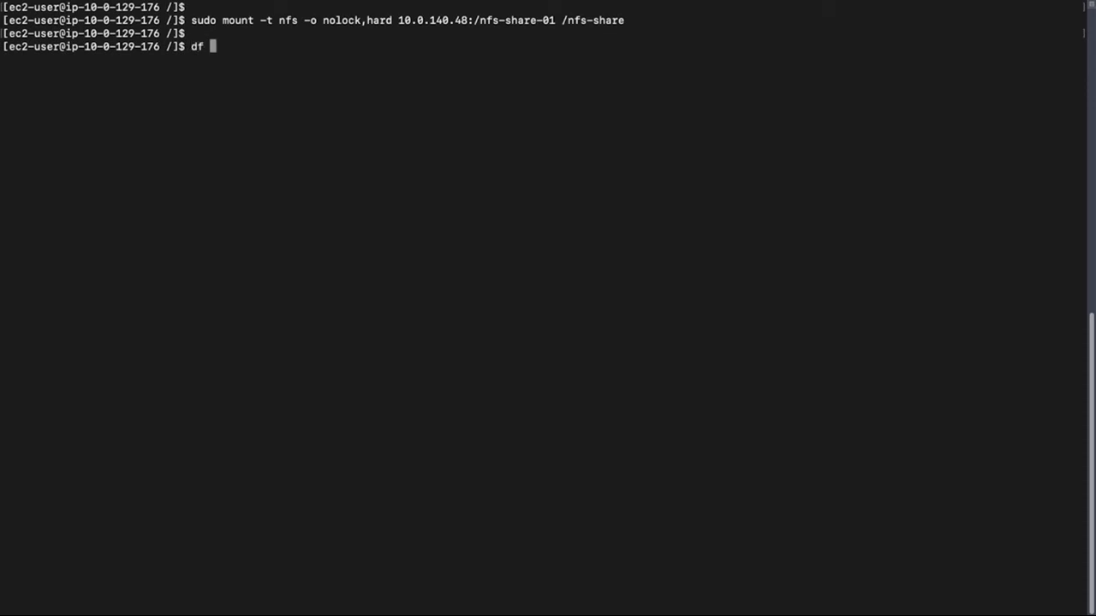
type("-h")
key("Return")
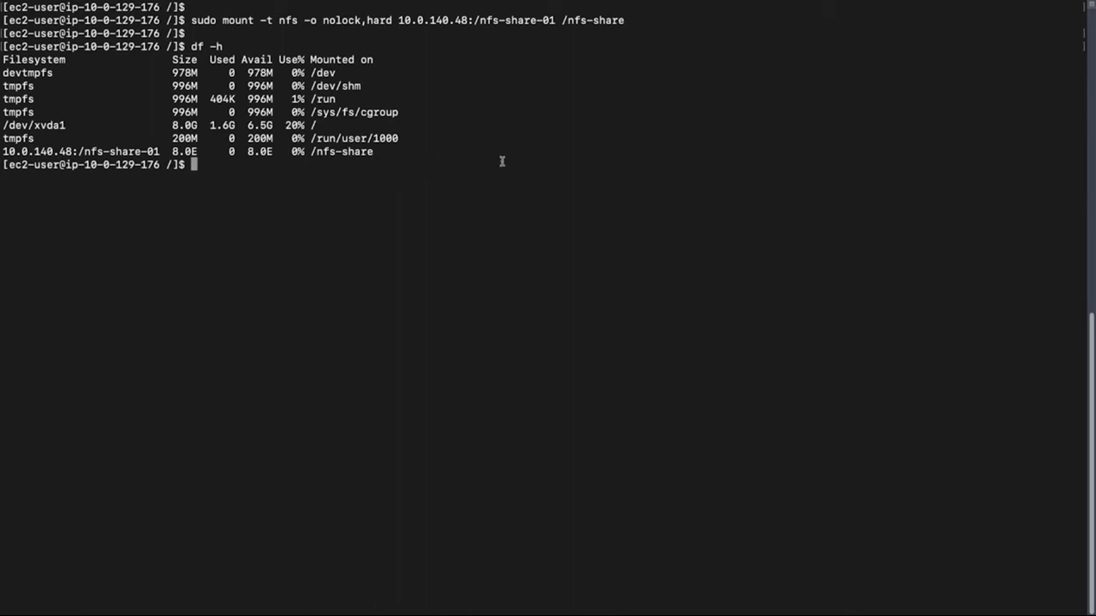
key("Return")
key("Return")
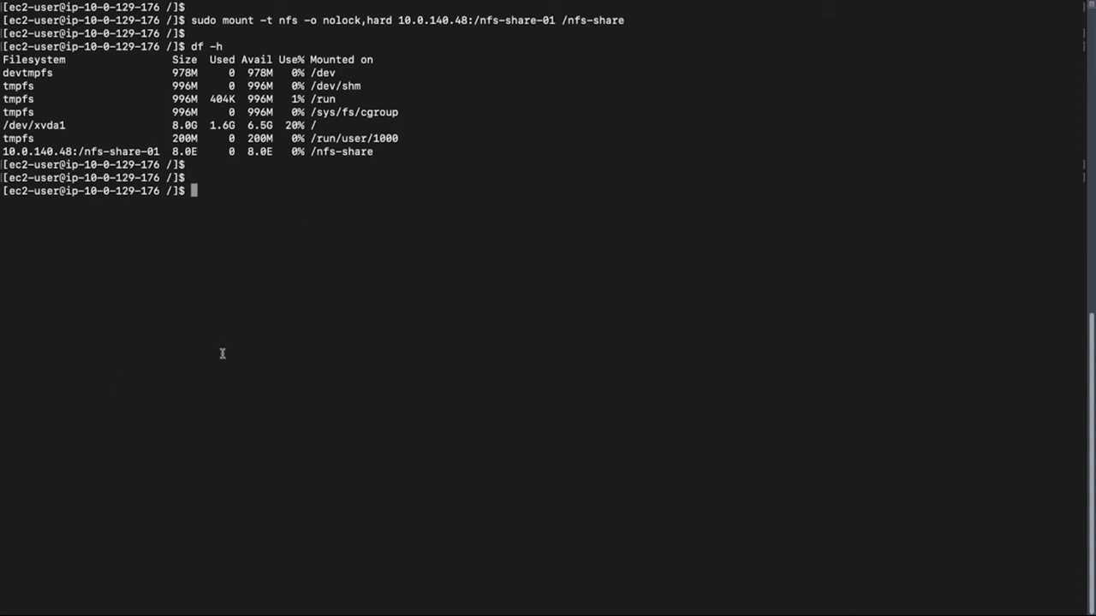
Step: List the files in /test-data/ in long format, and repeat the listing with human-readable sizes using ls -lh
type("ls -l /test-data/")
key("Return")
key("Up")
key("Left")
key("Left")
key("Left")
key("Left")
key("Left")
key("Left")
key("Left")
key("Left")
key("Left")
key("Left")
key("Left")
key("Left")
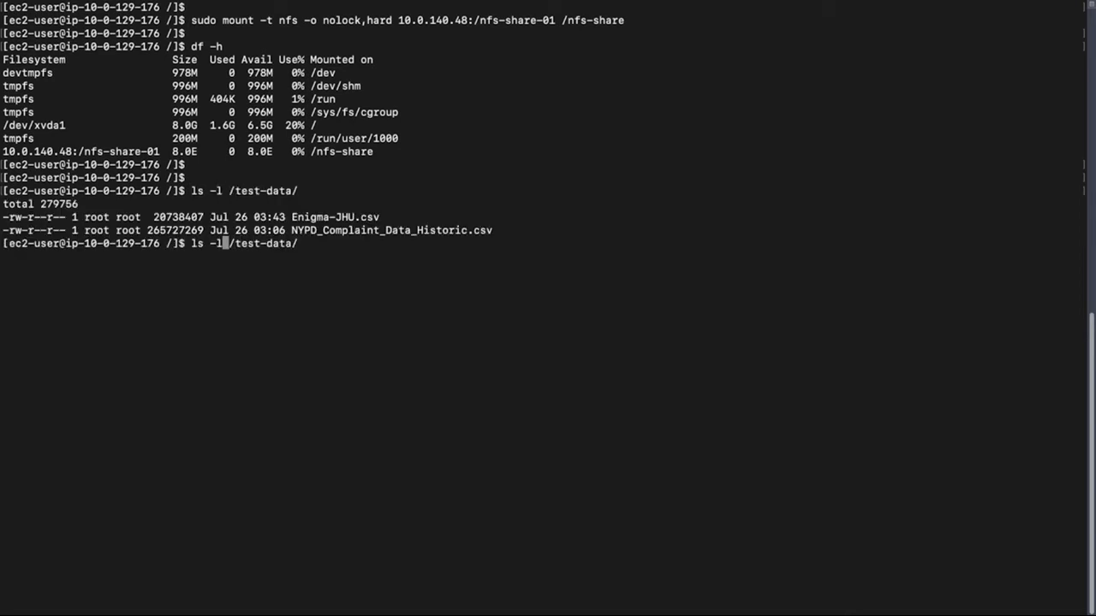
type("h")
key("Return")
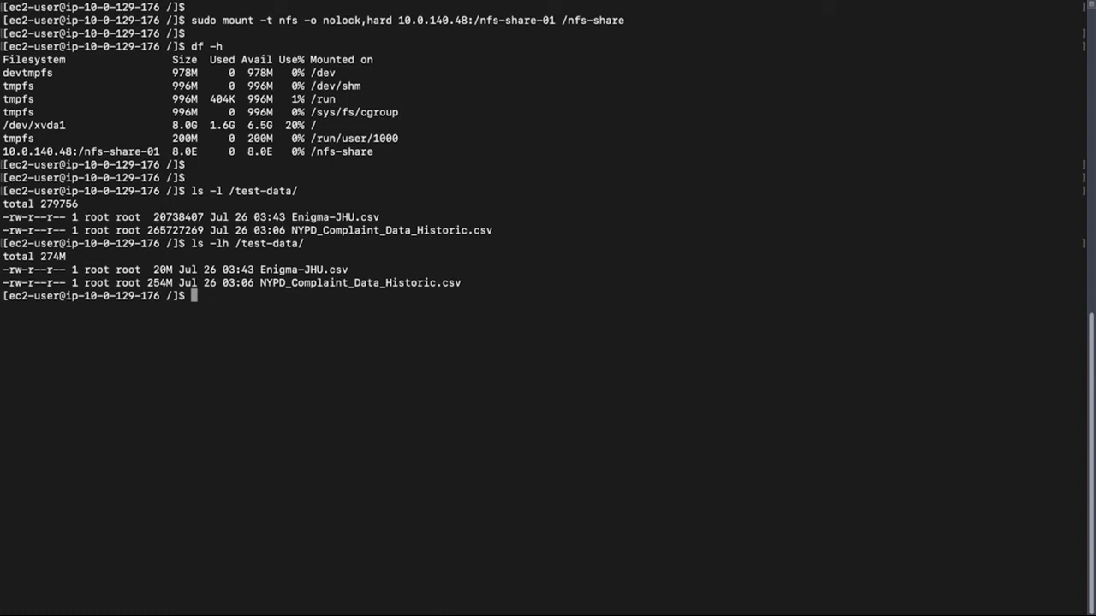
Step: Copy Enigma-JHU.csv from /test-data/ to the mounted share with sudo cp /test-data/Enigma-JHU.csv /nfs-share/
key("Return")
key("Return")
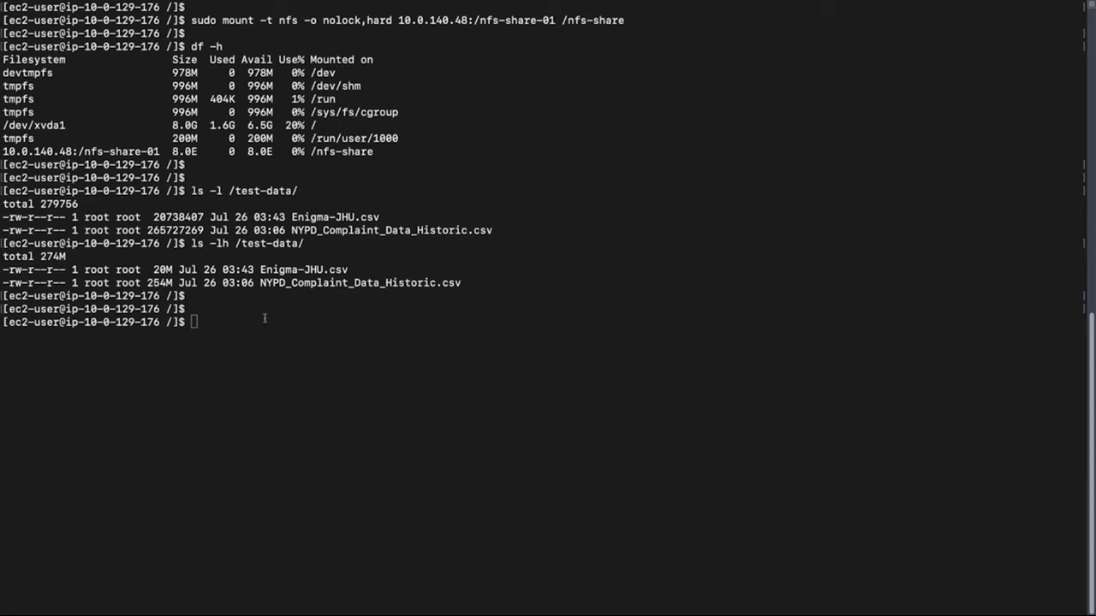
left_click(301, 310)
key("super+v")
key("Return")
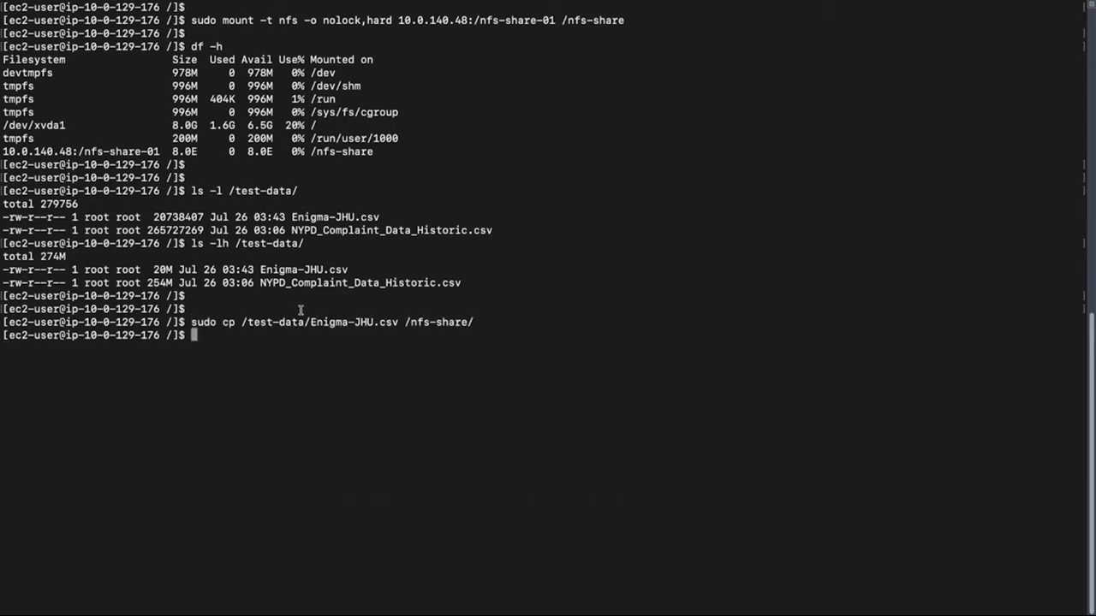
key("Return")
key("Return")
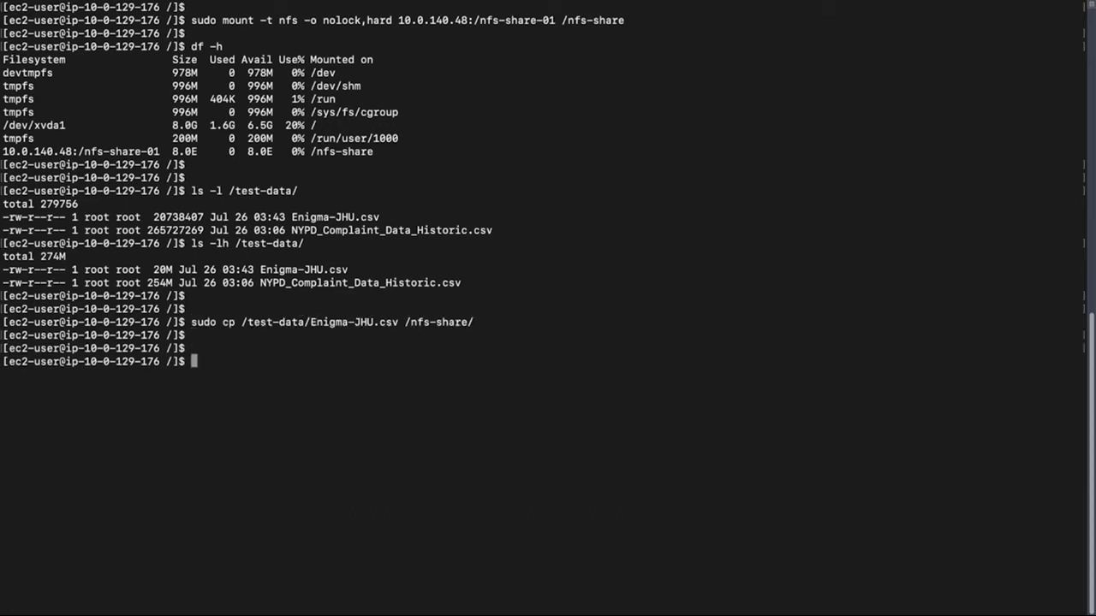
Step: Change to the /nfs-share/ directory and list its files in long format with human-readable sizes using ls -lh
type("cd /n")
key("Tab")
key("Return")
type("ls -l")
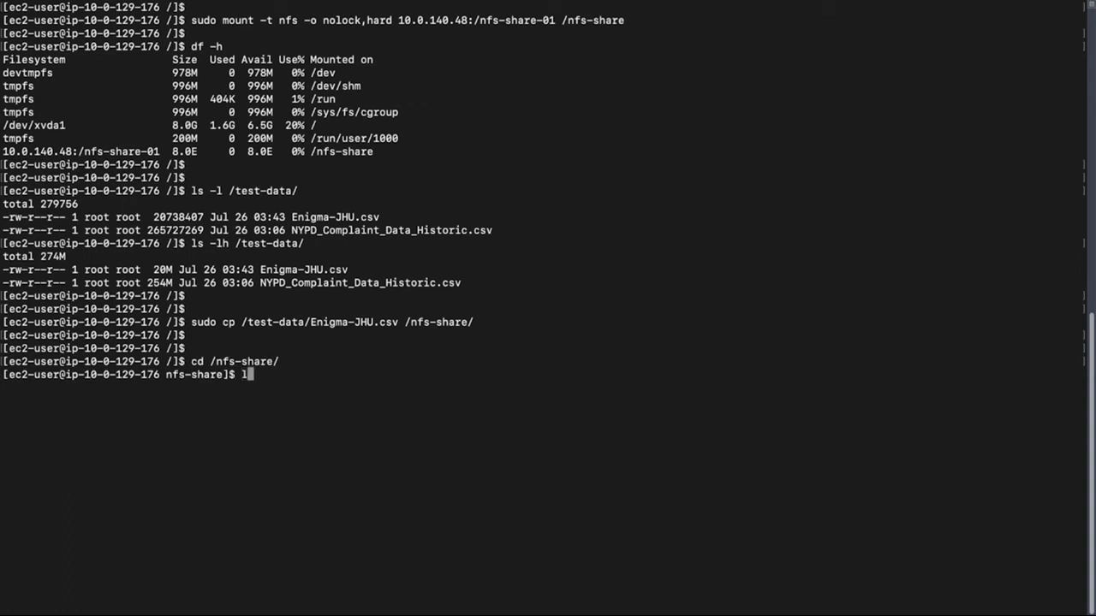
type("h")
key("Return")
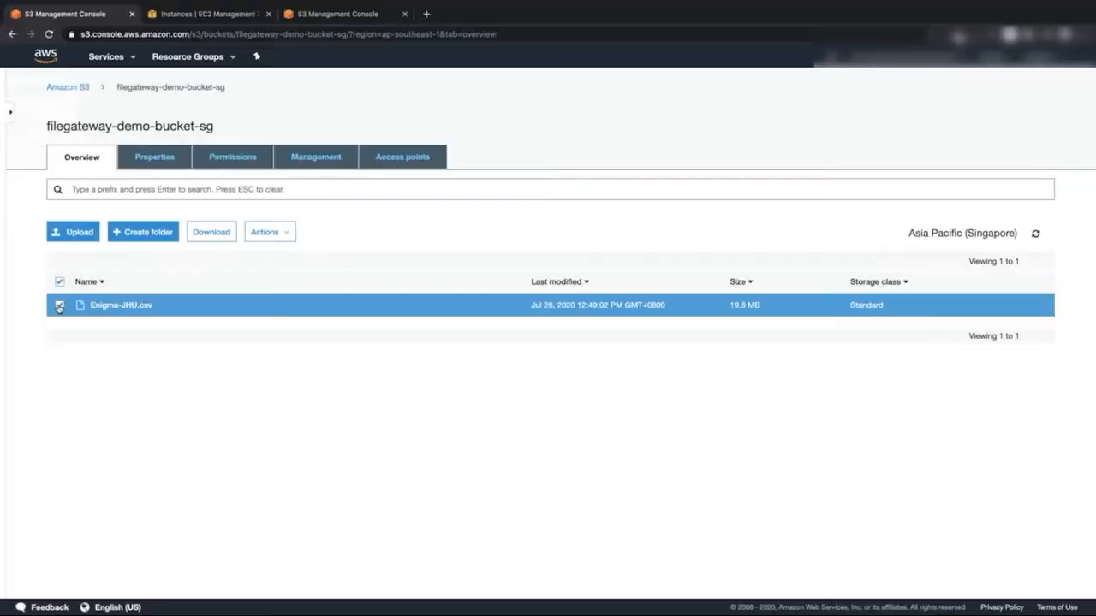
Step: In the filegateway-demo-bucket-sg bucket in the S3 console, open the details of Enigma-JHU.csv and its Select from page
left_click(72, 315)
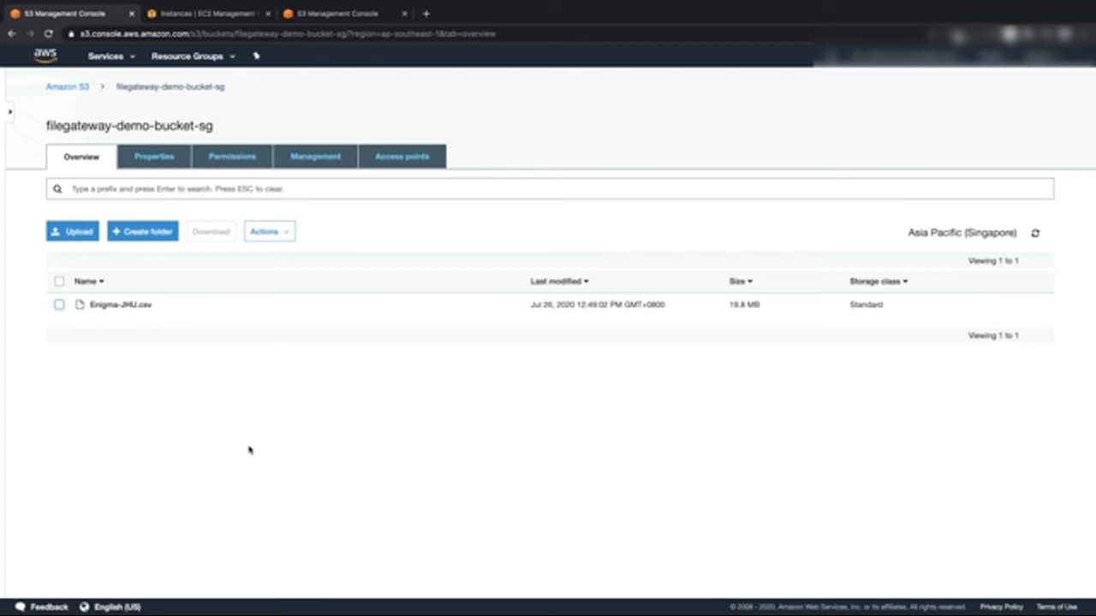
left_click(59, 304)
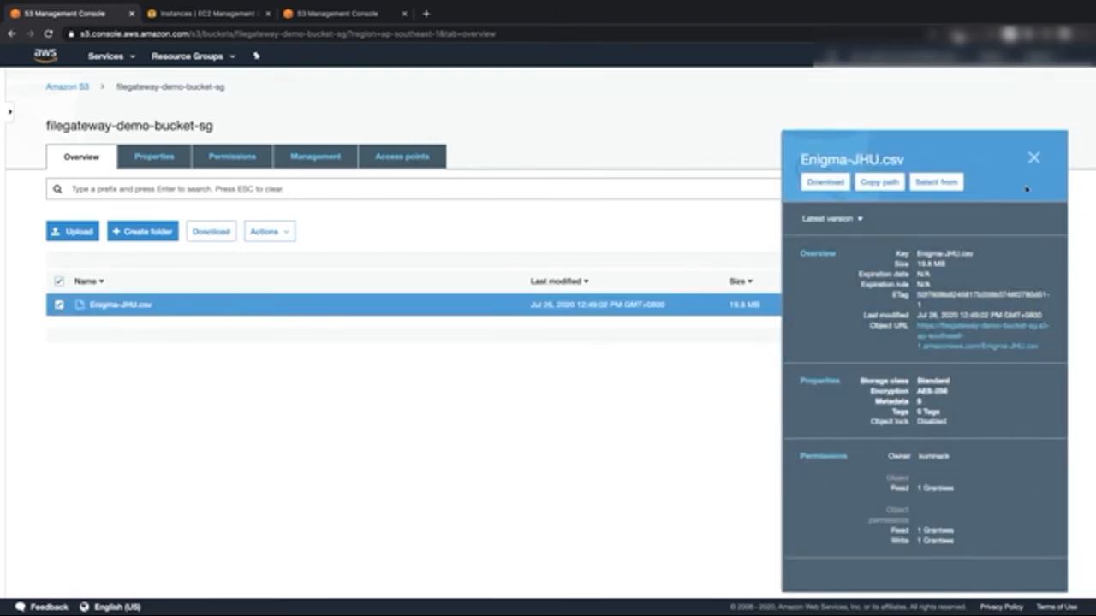
left_click(935, 183)
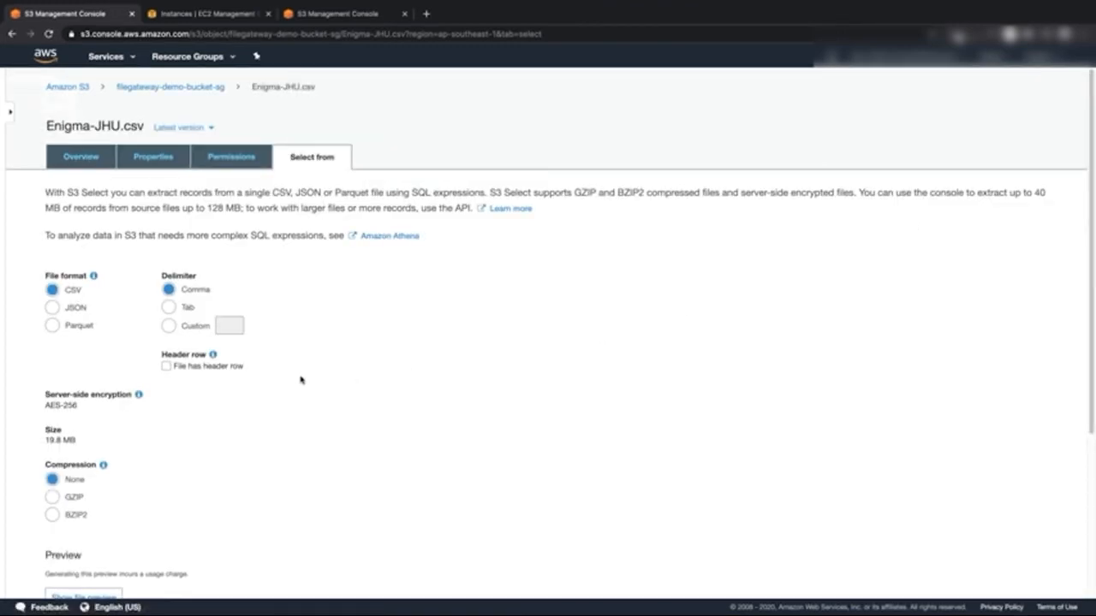
Step: Show the file preview of Enigma-JHU.csv as an uncompressed comma-delimited CSV and look through its records
scroll(300, 380, "down", 4)
scroll(301, 381, "down", 1)
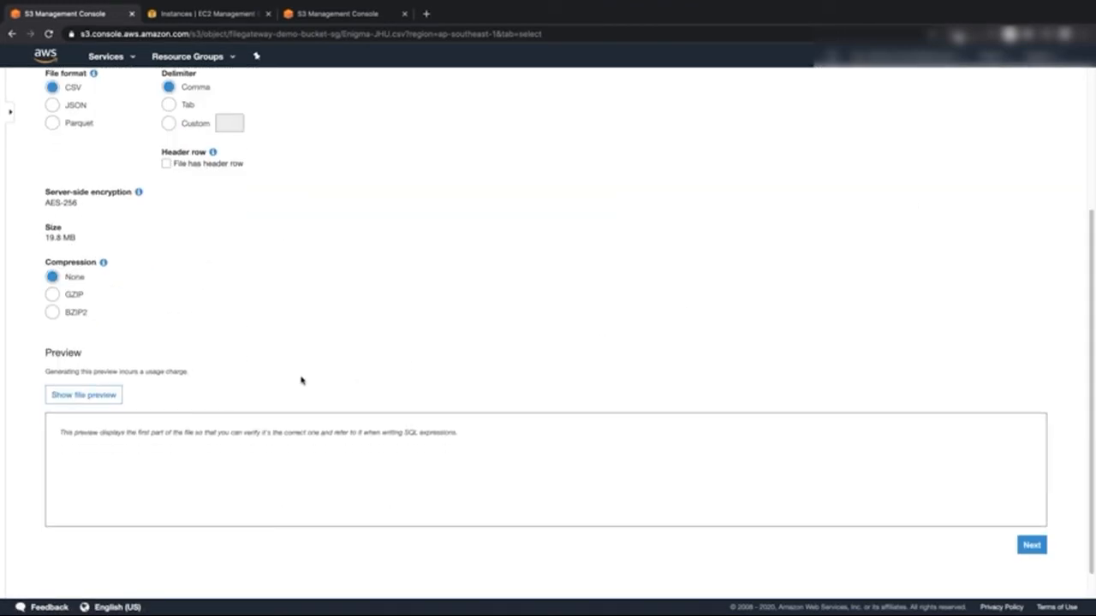
left_click(108, 363)
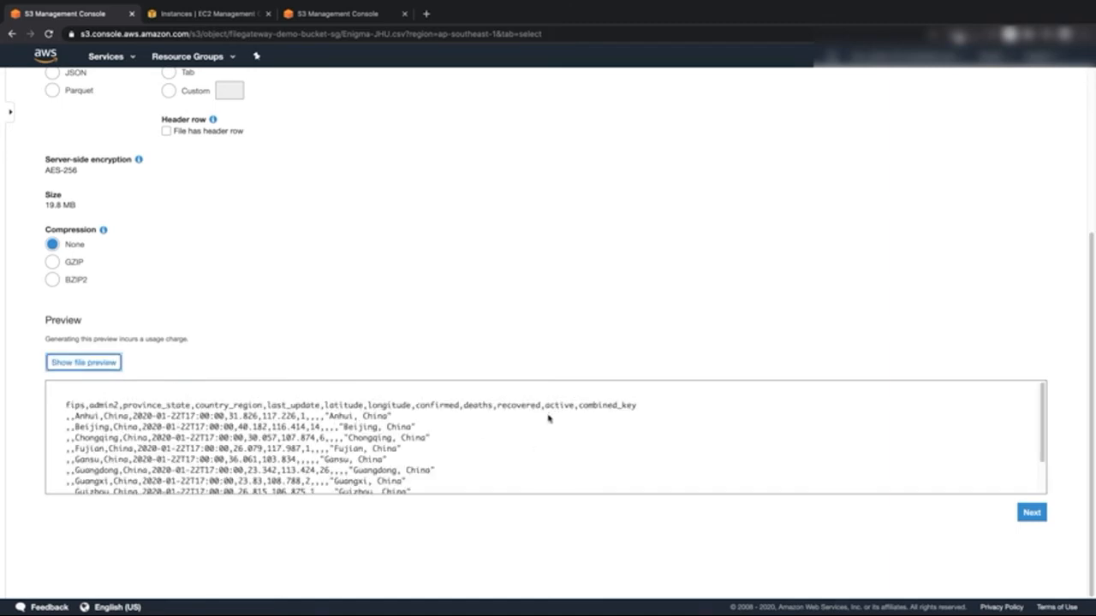
scroll(267, 430, "down", 2)
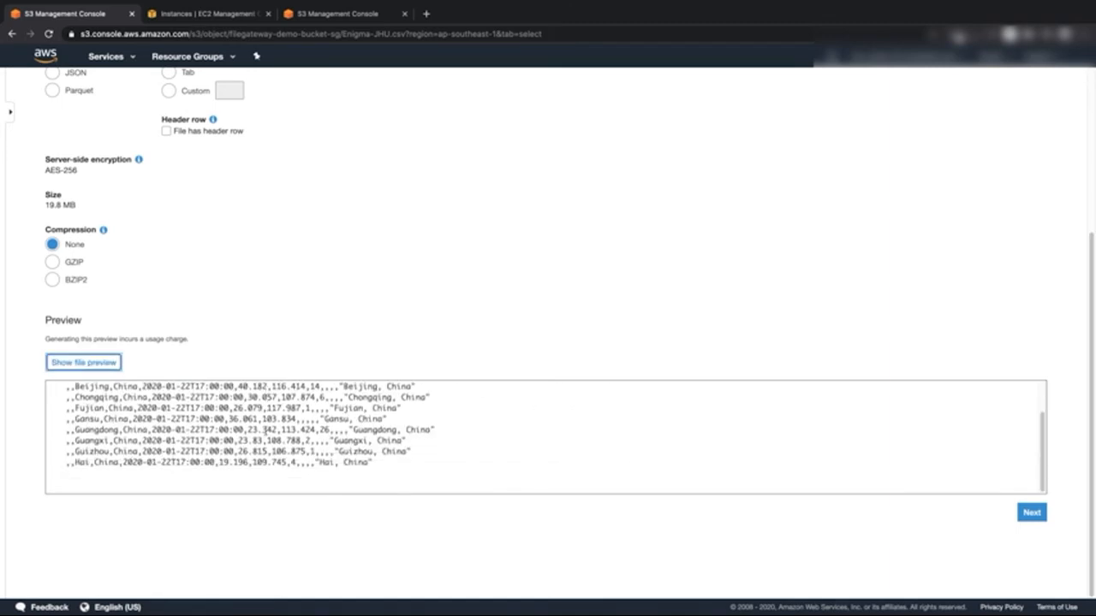
scroll(266, 430, "up", 2)
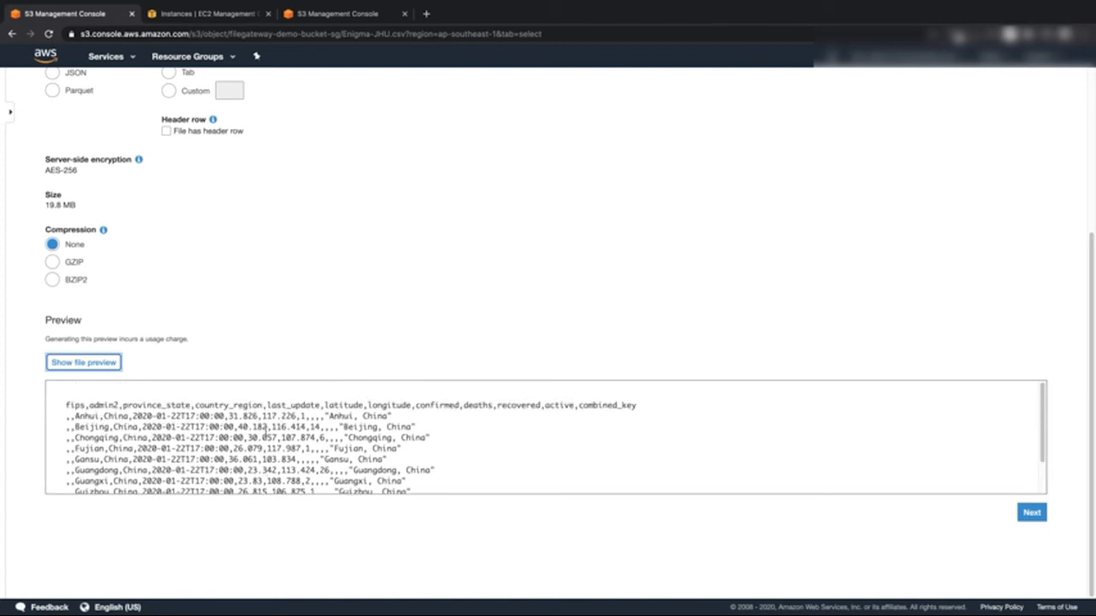
scroll(664, 393, "up", 3)
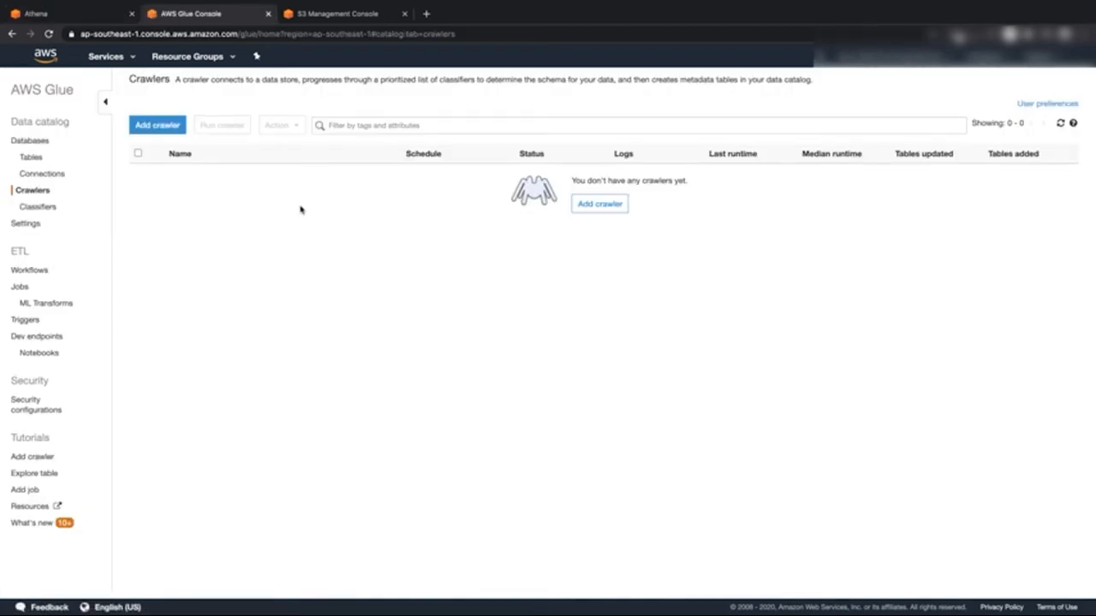
Step: Start adding a crawler in the AWS Glue console, named enigma-crawler, with data stores as its source type
left_click(166, 131)
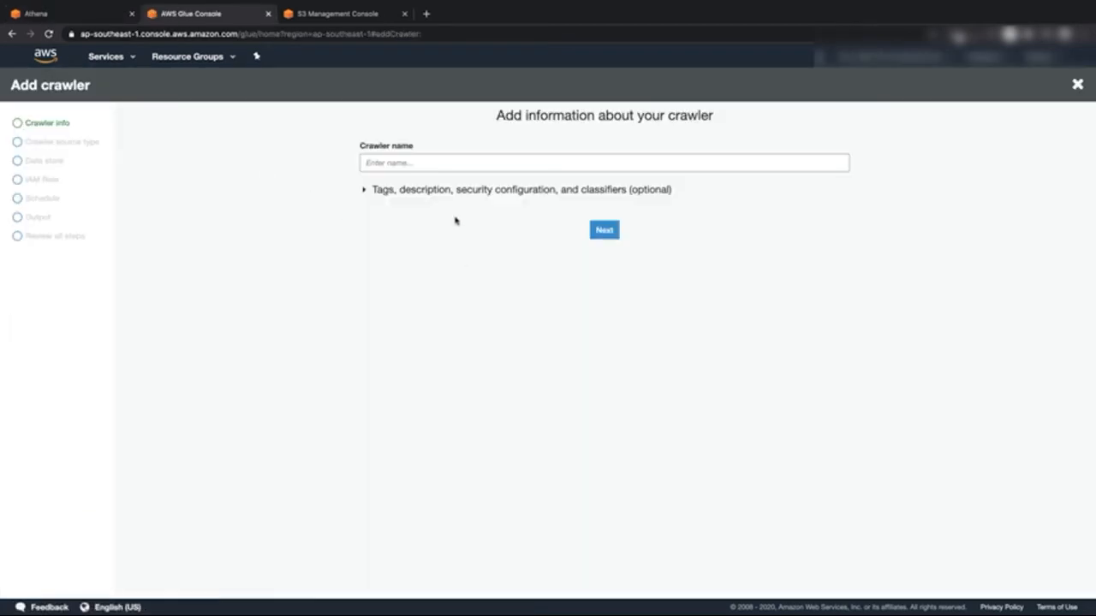
left_click(436, 162)
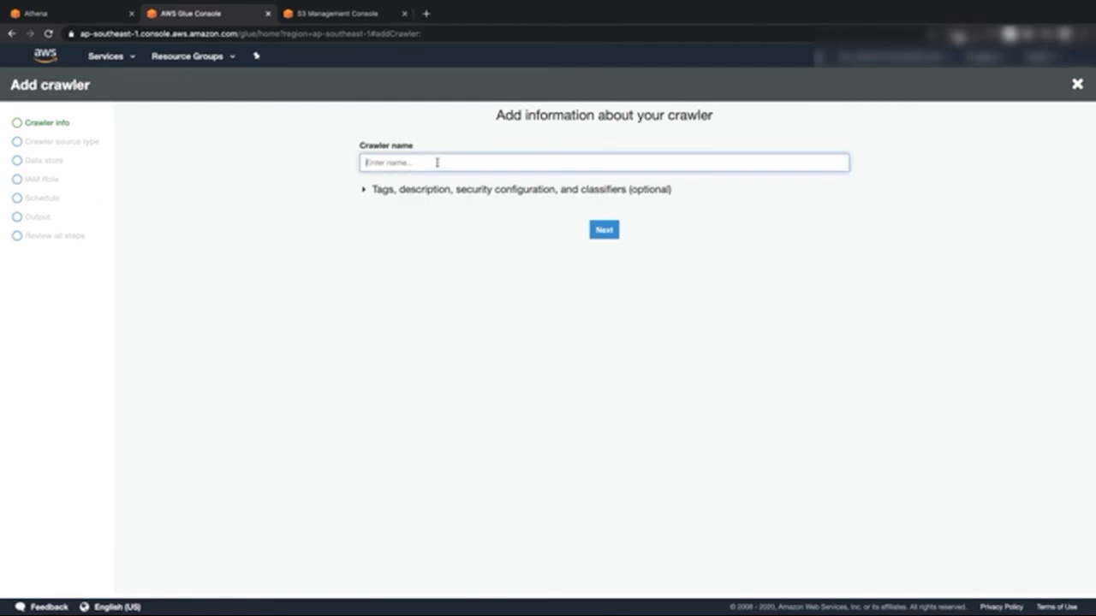
type("enigma-crawler")
left_click(608, 231)
left_click(625, 244)
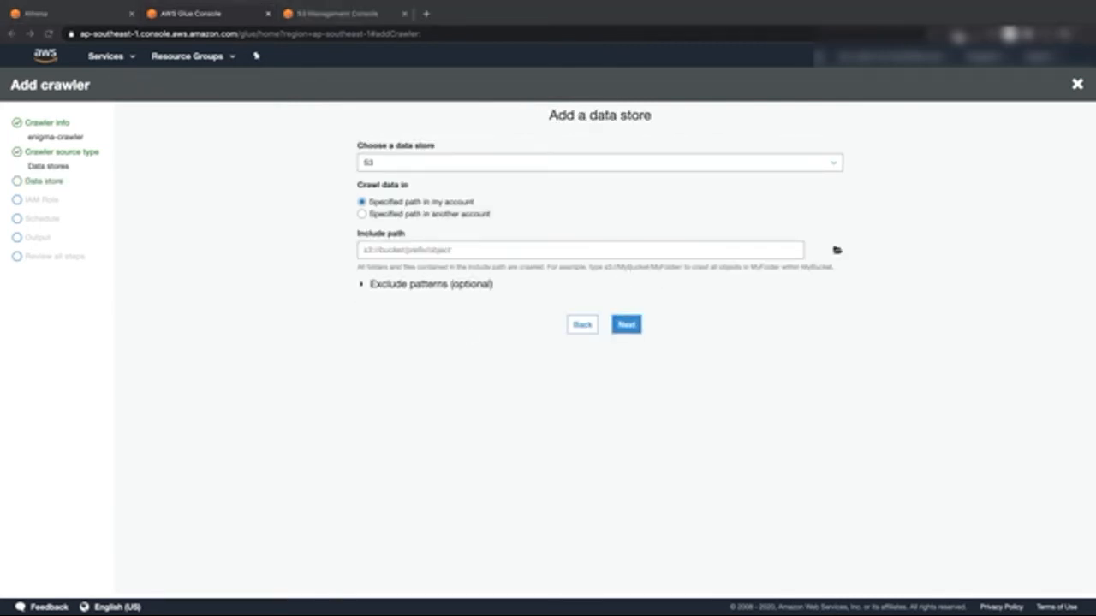
Step: Set the crawler's S3 include path to s3://filegateway-demo-bucket-sg/ and continue without adding another data store
left_click(506, 249)
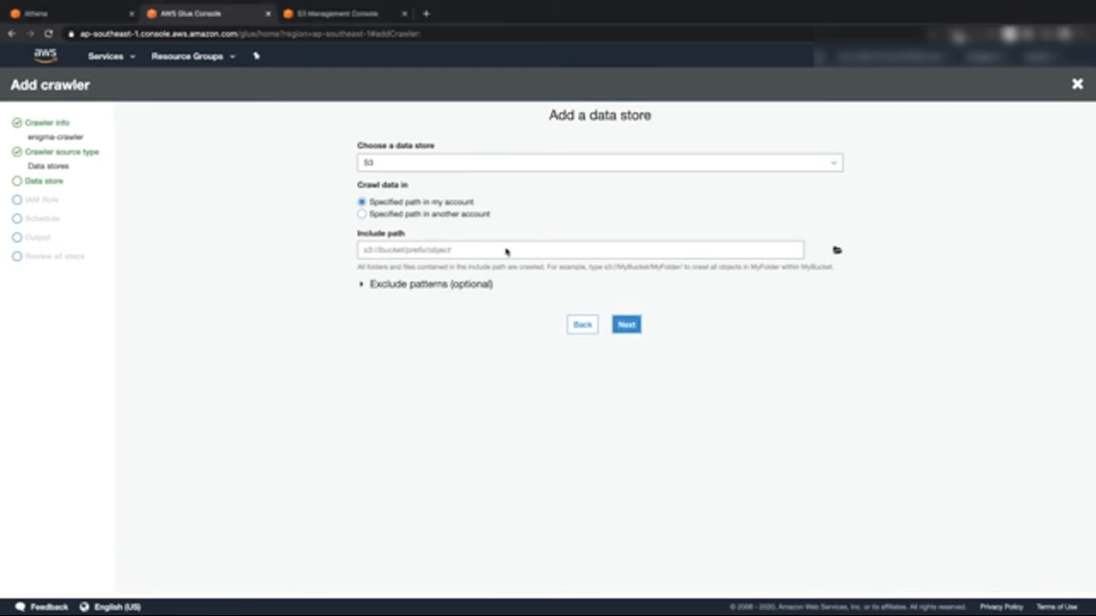
left_click(505, 248)
type("s3://filegateway-demo-bucket-sg/")
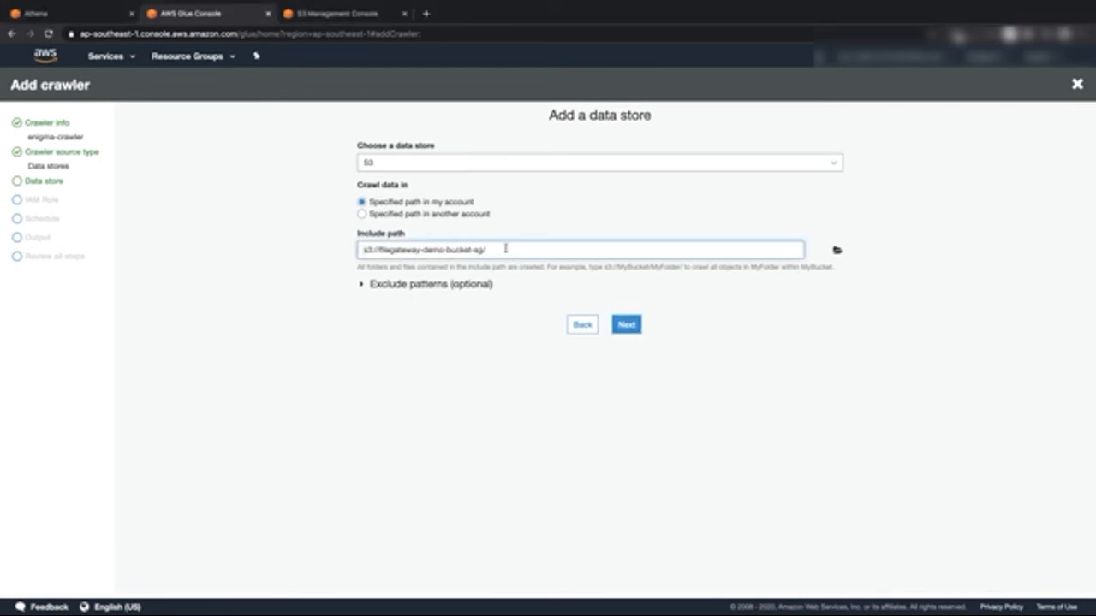
left_click(625, 324)
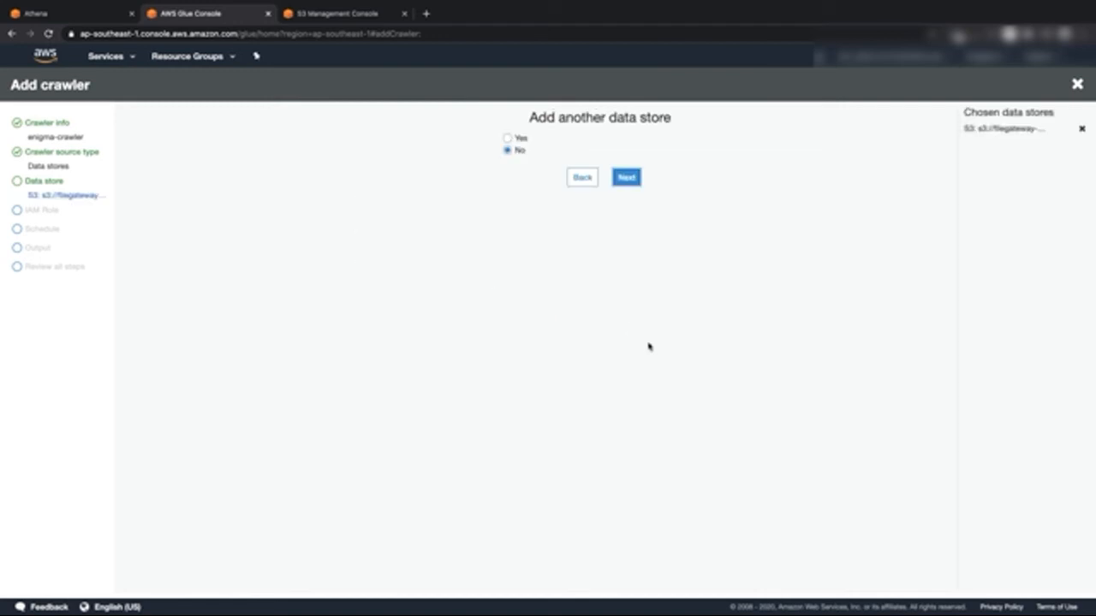
left_click(635, 178)
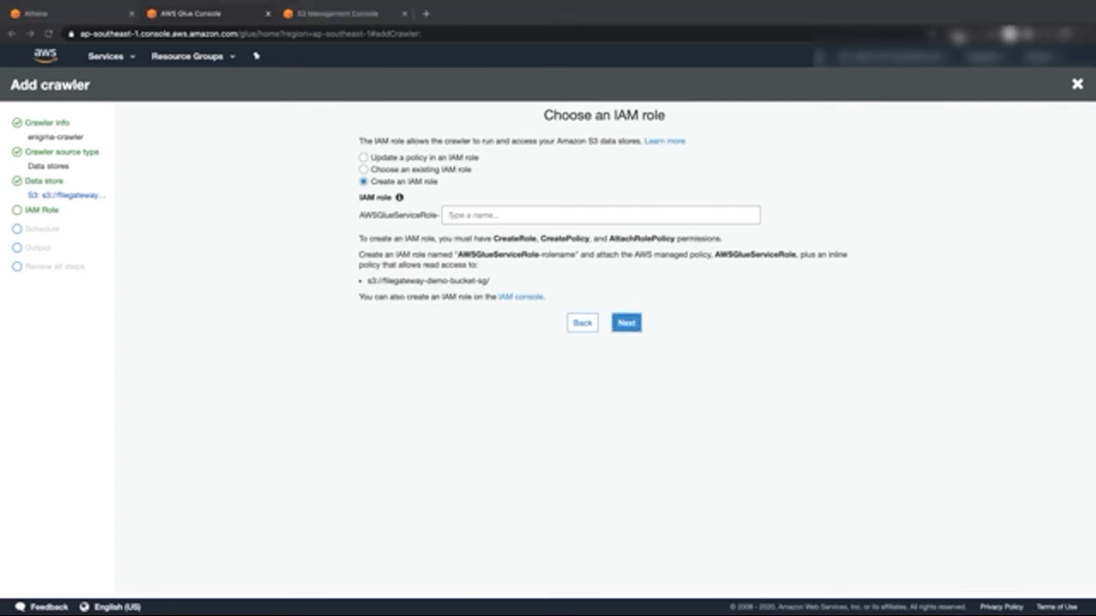
Step: Create an IAM role for the crawler with the name suffix enigma-role and keep the schedule at Run on demand
left_click(495, 215)
type("enigma-role")
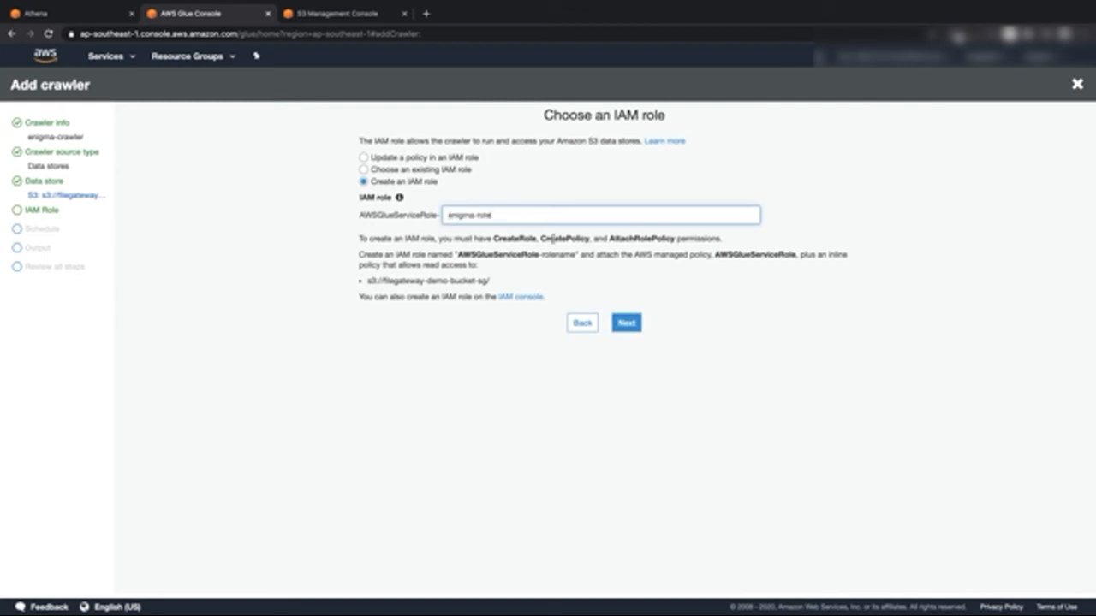
left_click(640, 322)
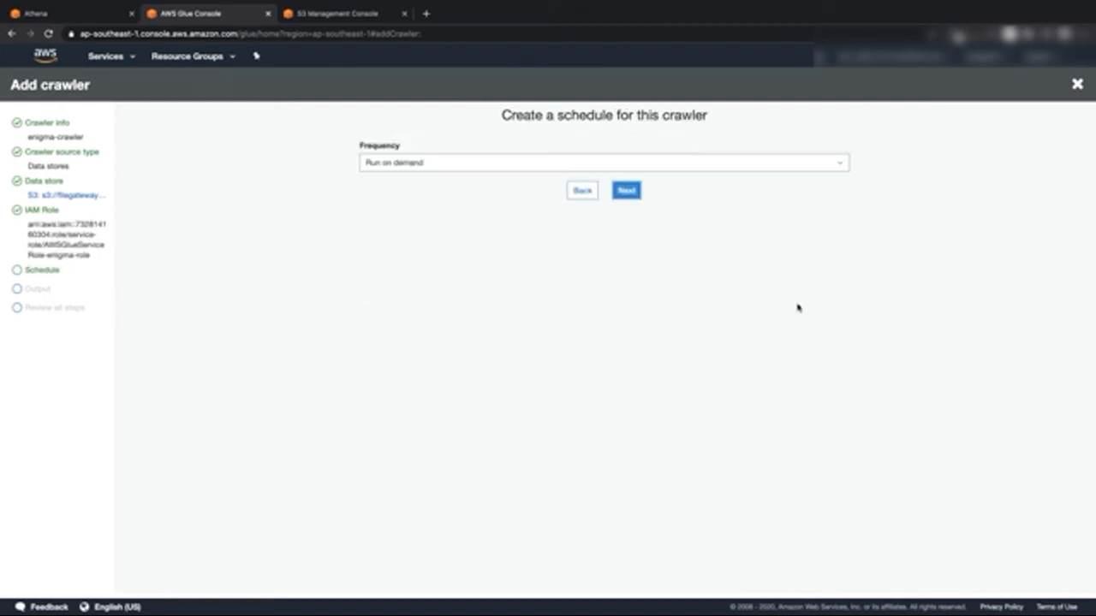
left_click(624, 197)
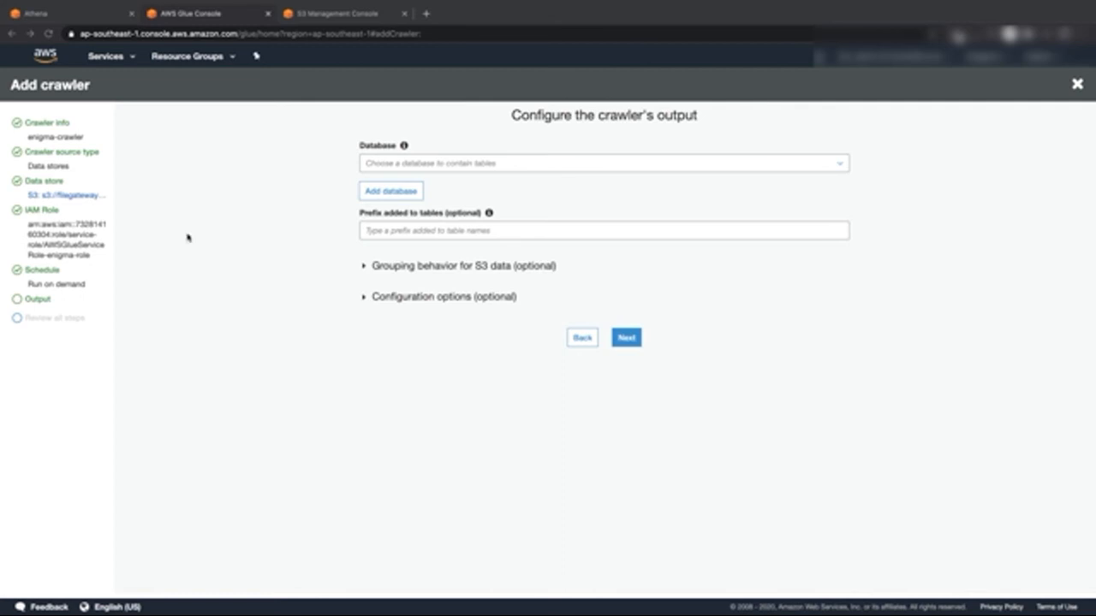
Step: Add a database named enigma-db for the crawler's output and continue to the review of all settings
left_click(386, 190)
type("enigma-db")
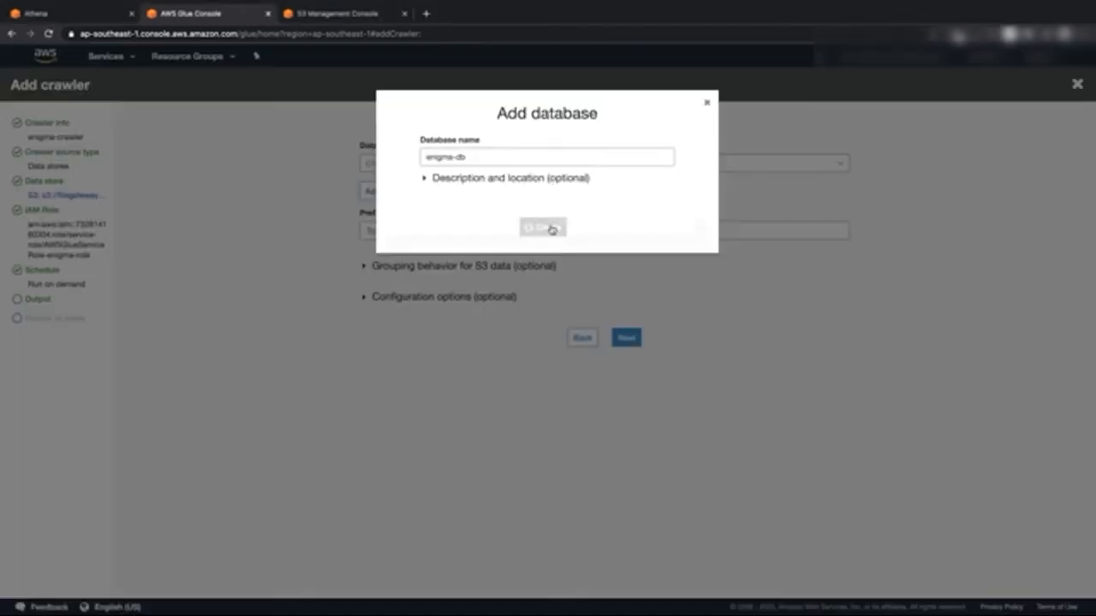
left_click(551, 227)
left_click(628, 339)
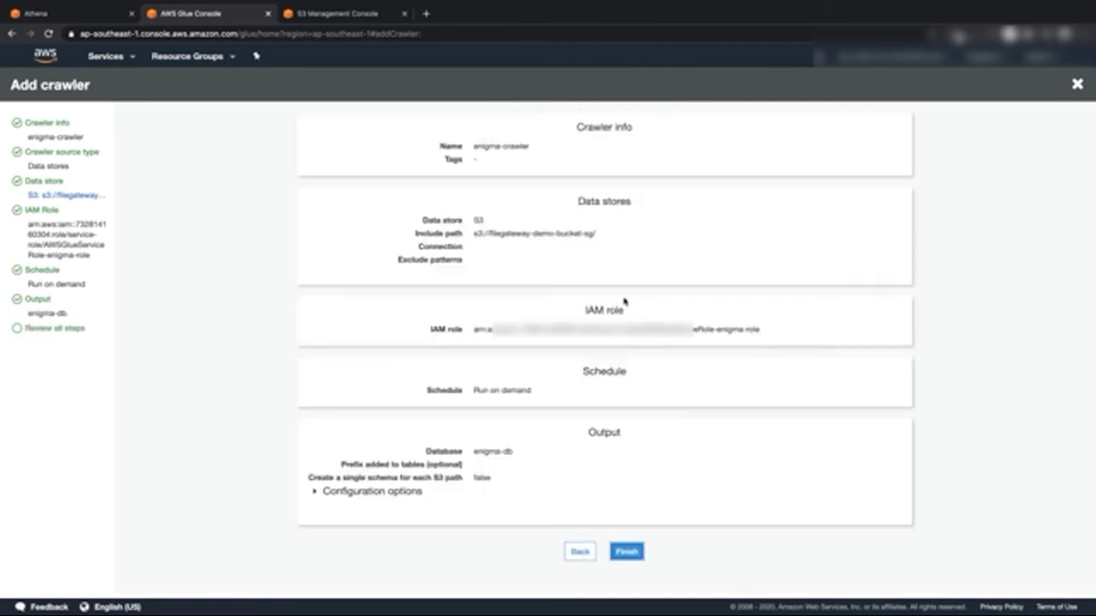
Step: Finish creating enigma-crawler, run it immediately, and refresh the crawler list to check its status
left_click(635, 552)
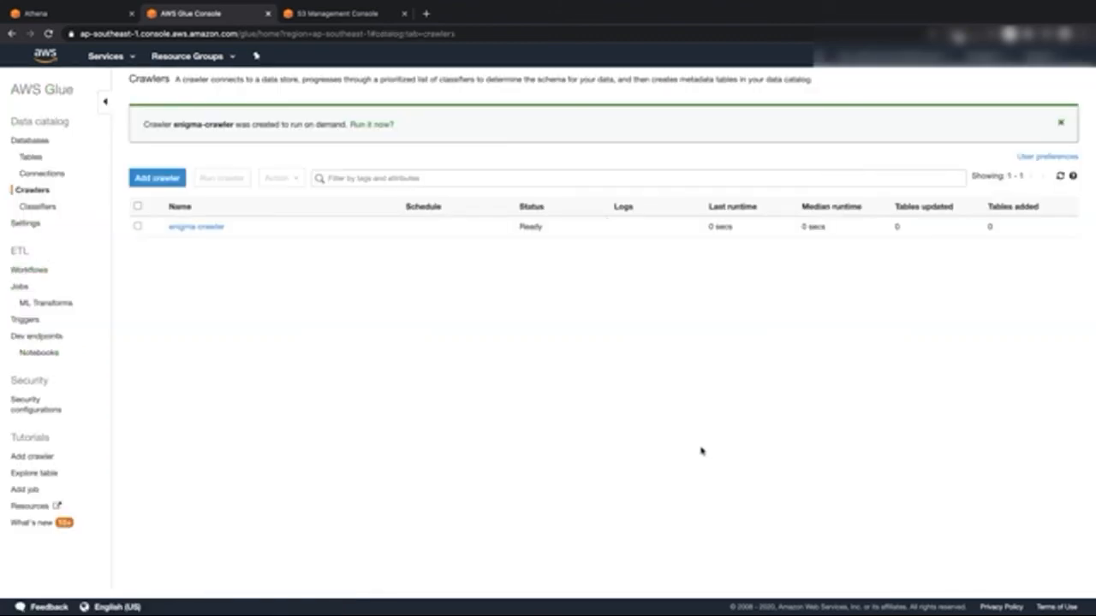
left_click(372, 125)
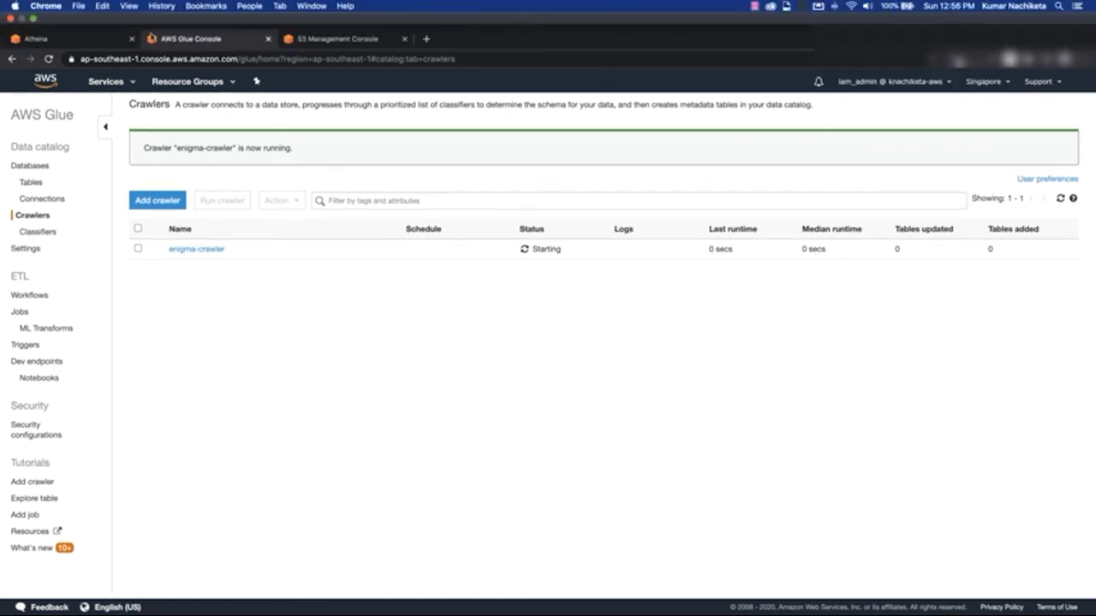
left_click(50, 59)
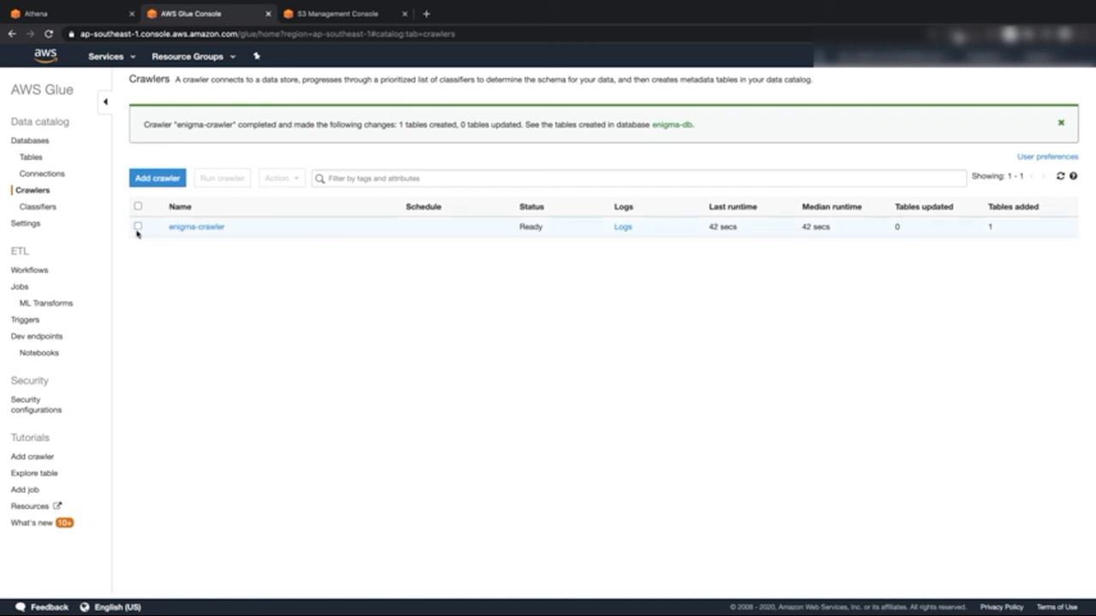
Step: Select the filegateway_demo_bucket_sg table in the Glue data catalog and preview its data in Athena
left_click(31, 157)
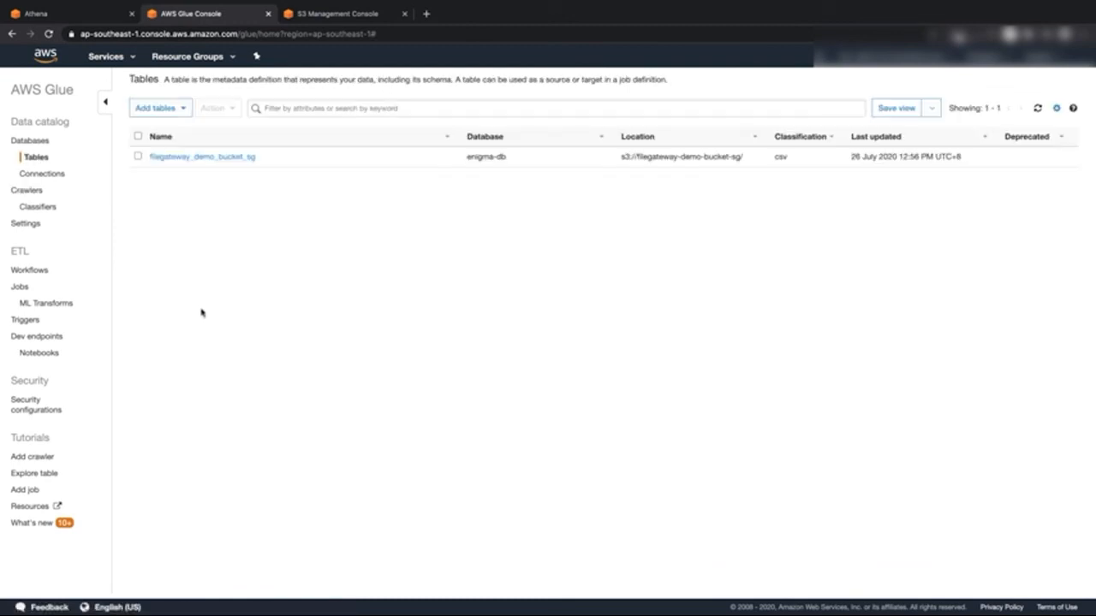
left_click(137, 157)
left_click(237, 113)
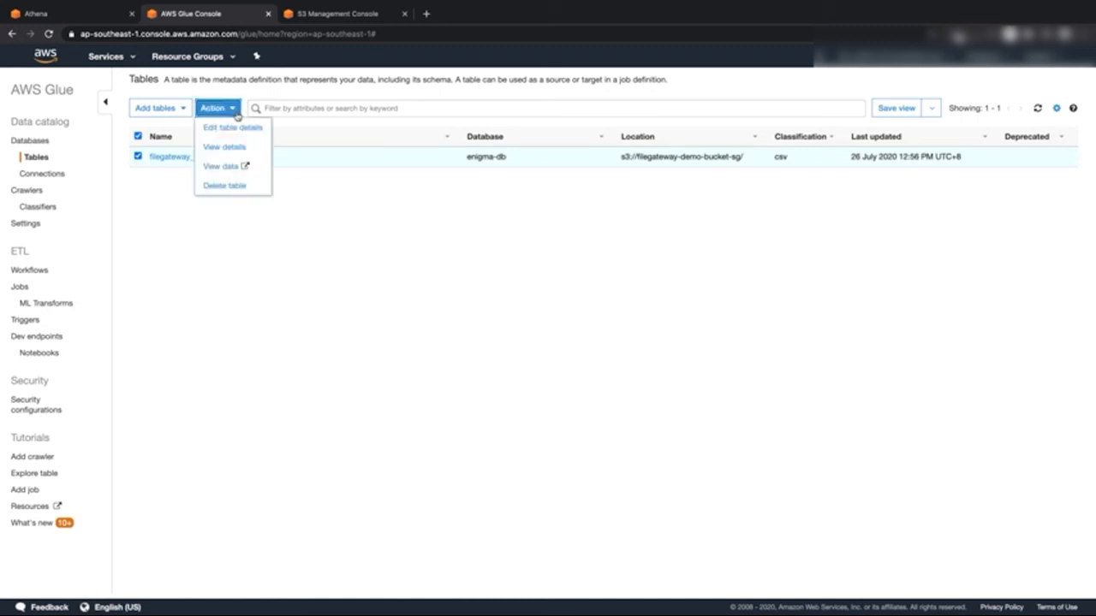
left_click(224, 168)
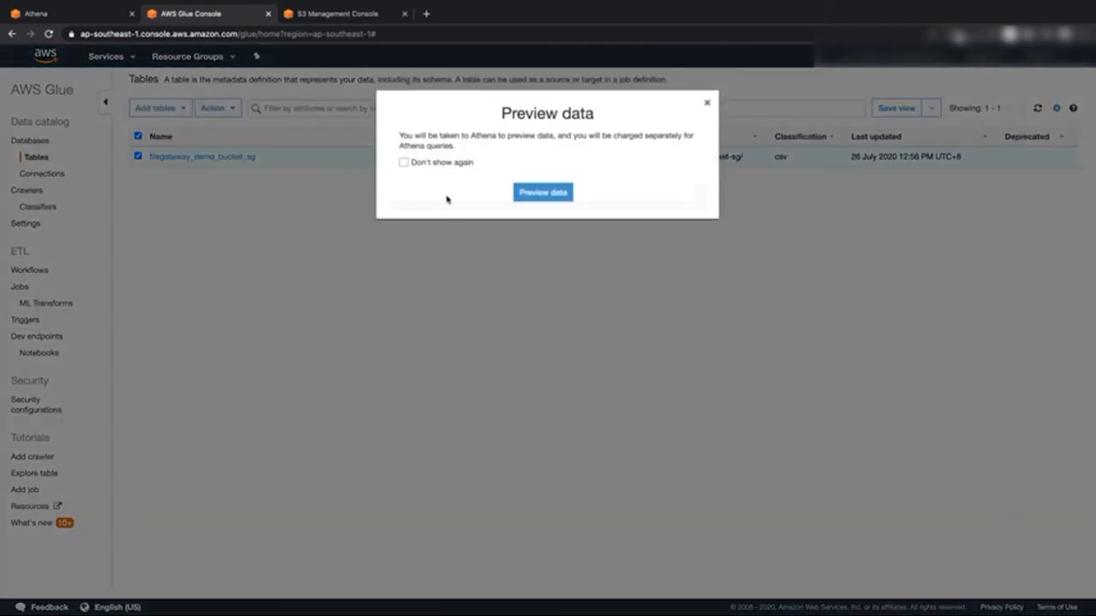
left_click(535, 195)
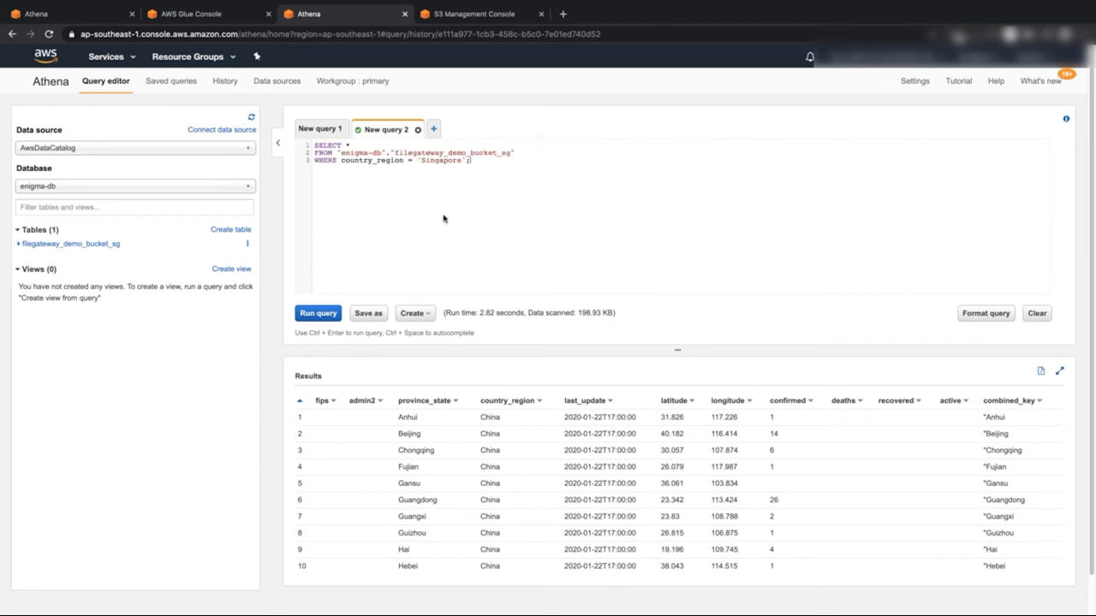
Step: Run the Athena query selecting all columns from "enigma-db"."filegateway_demo_bucket_sg" where country_region = 'Singapore', and look through the results
left_click(313, 315)
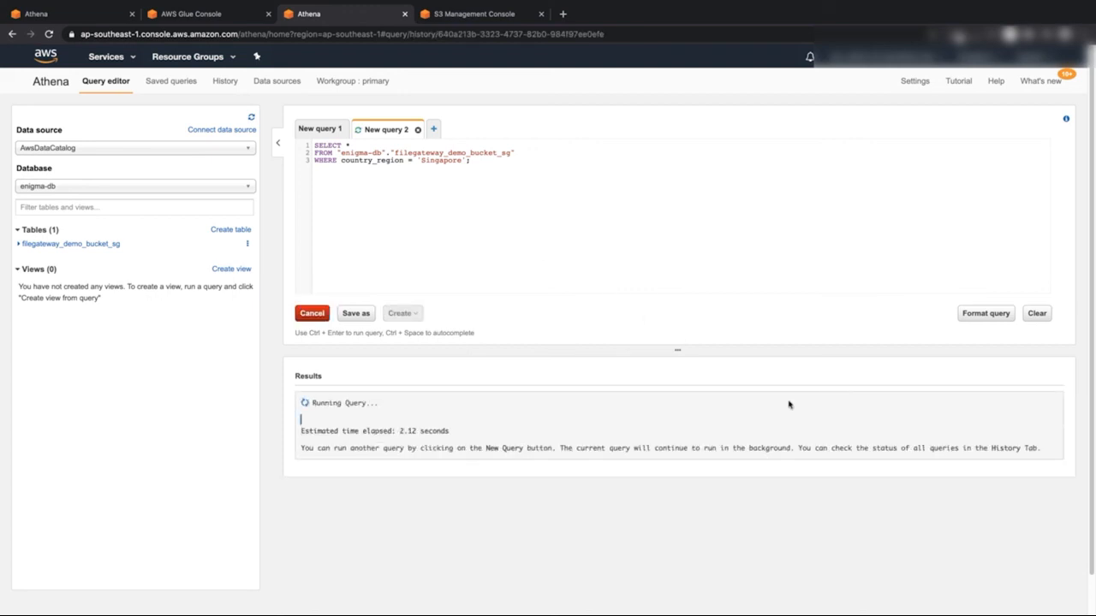
scroll(947, 454, "down", 5)
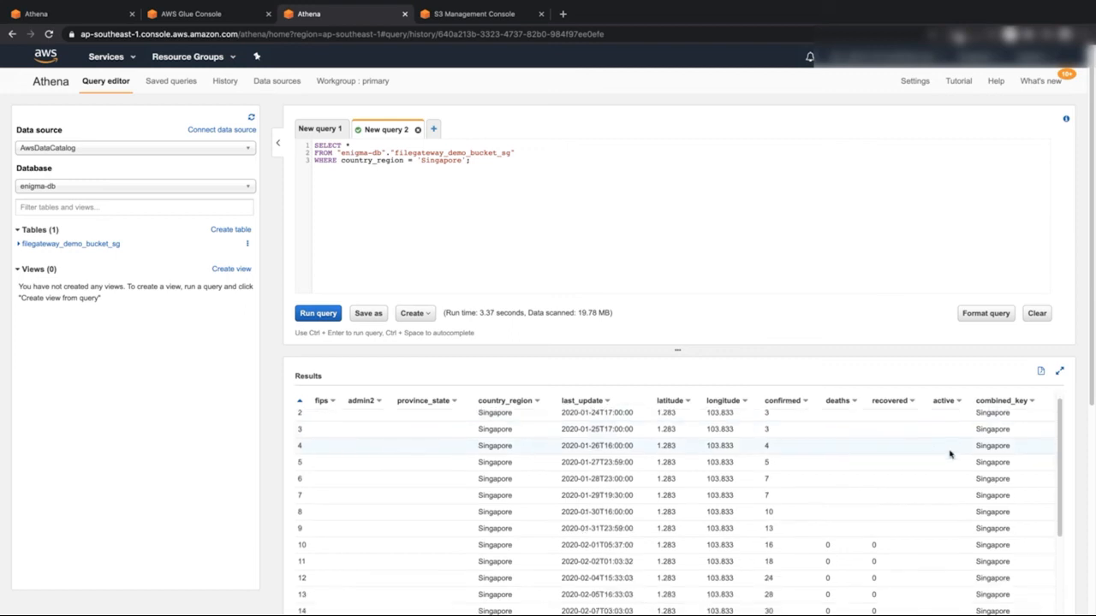
scroll(949, 455, "down", 5)
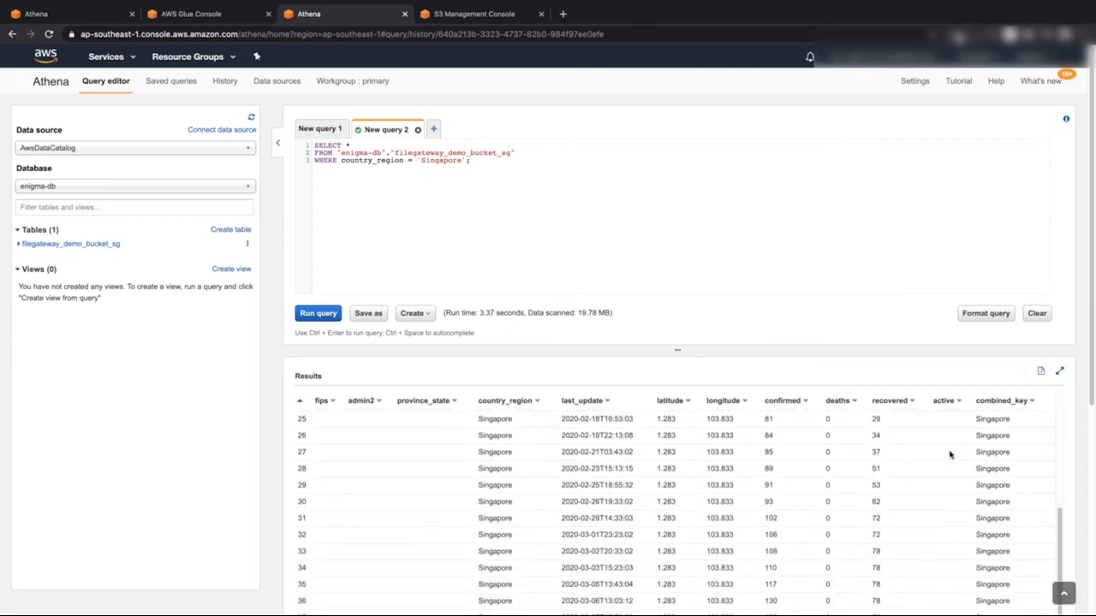
Step: Change the query's country_region filter to 'US', run it again, and look through the returned rows
scroll(950, 453, "down", 1)
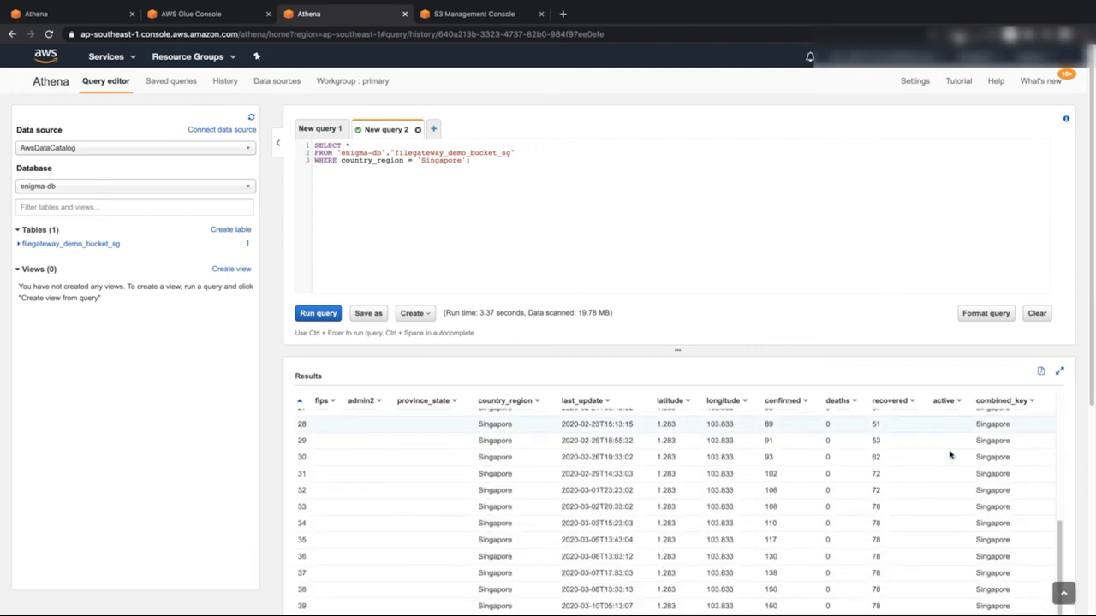
double_click(440, 159)
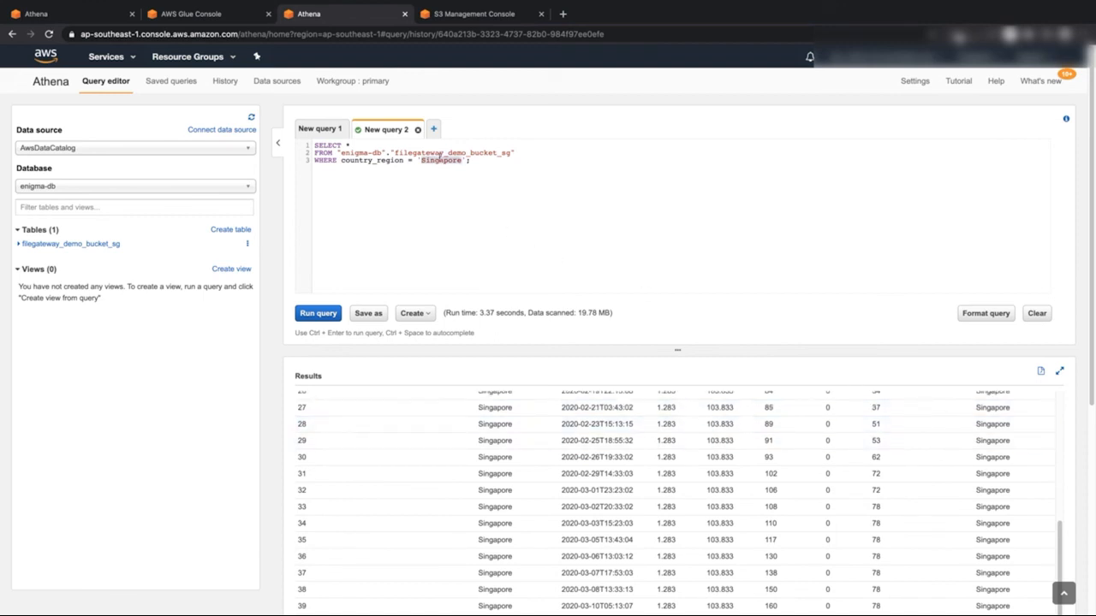
type("US")
left_click(325, 313)
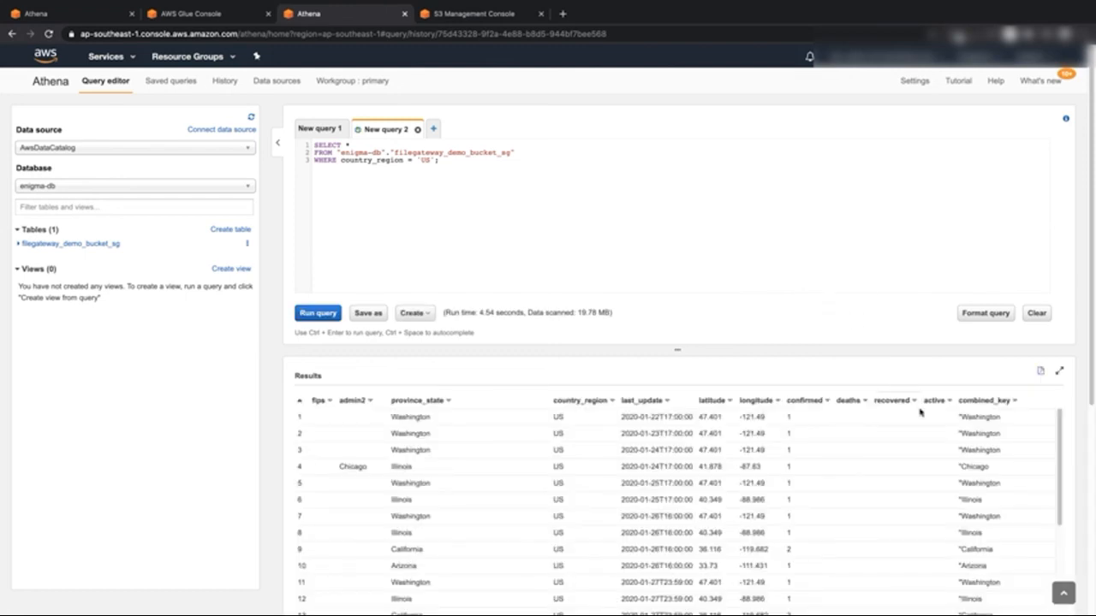
scroll(967, 446, "down", 10)
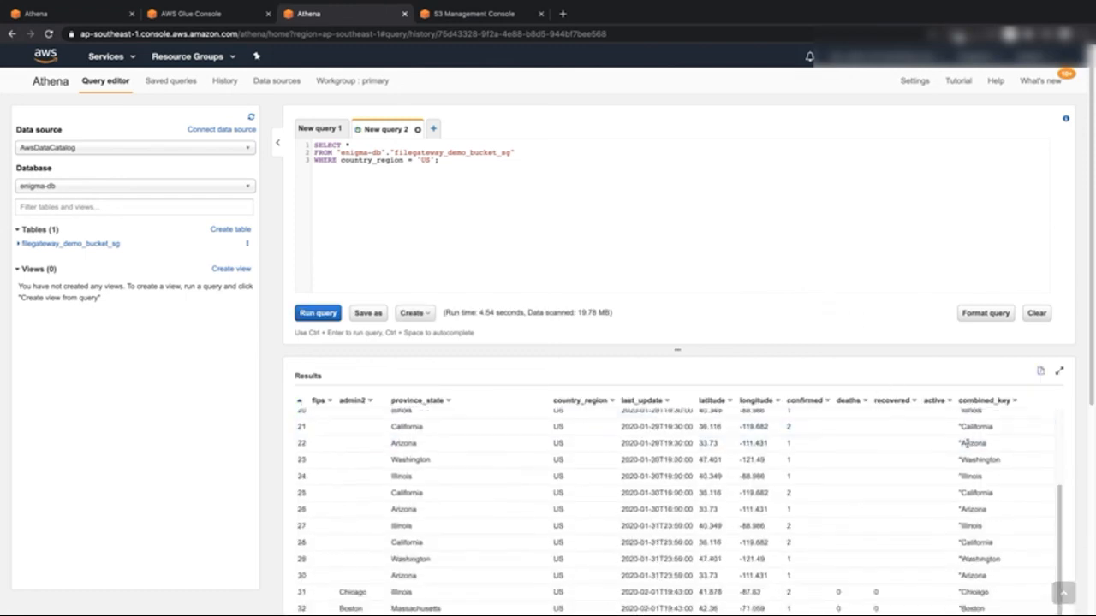
scroll(966, 442, "up", 8)
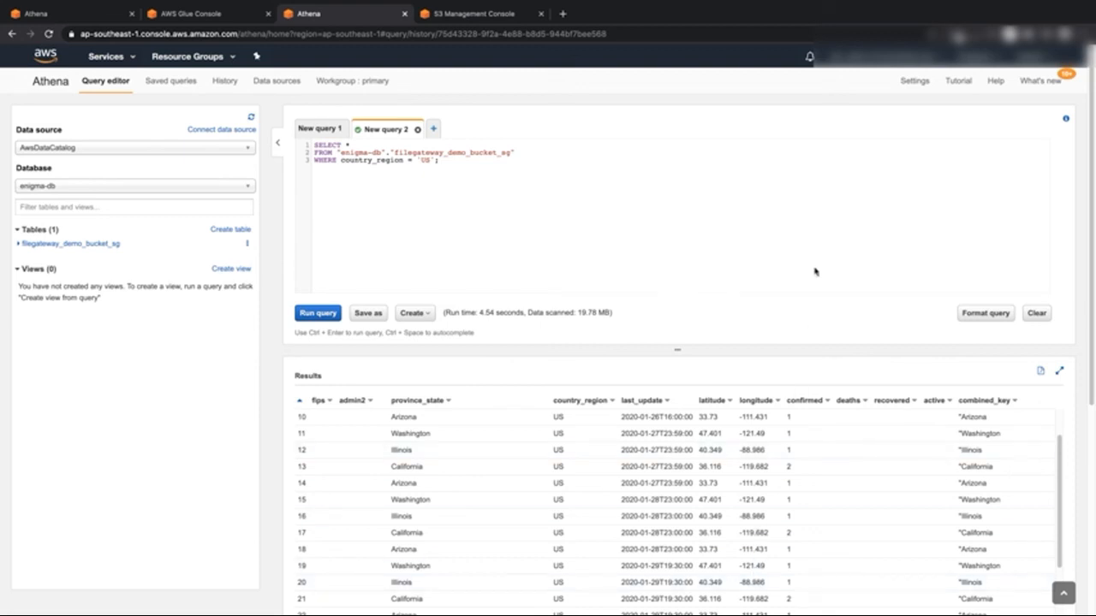
mouse_move(825, 3)
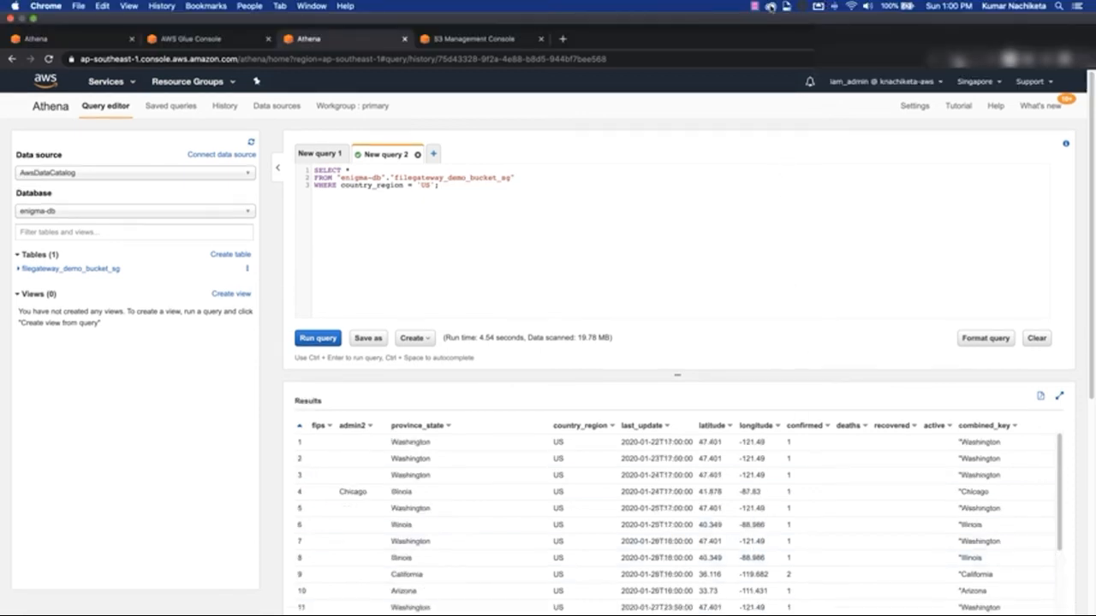